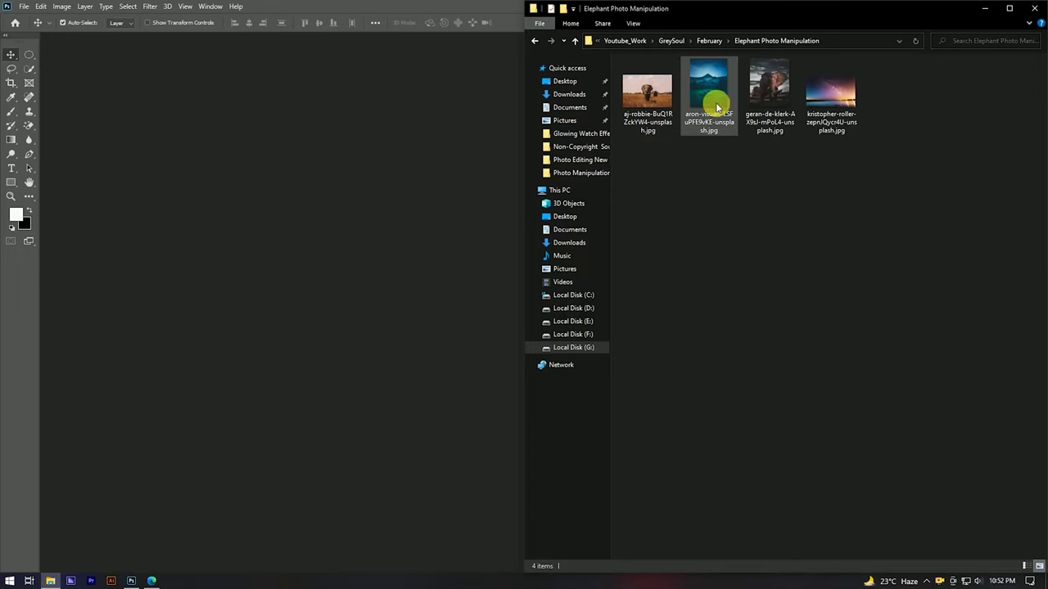
Open the misty mountain landscape JPG and unlock its Background layer as Layer 0.
drag(709, 92, 369, 246)
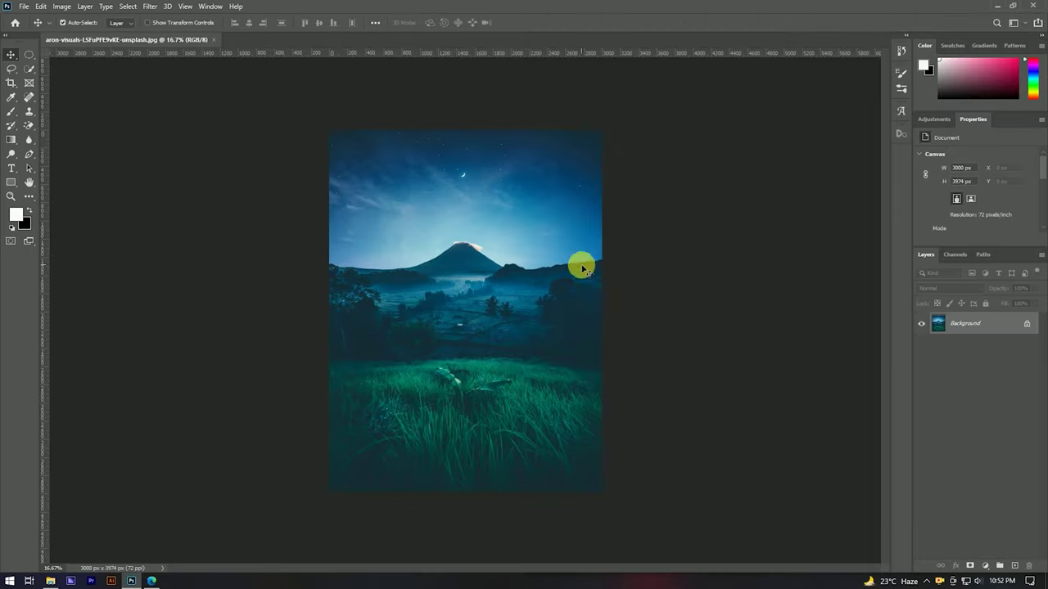
scroll(524, 250, up, 3)
scroll(521, 245, down, 3)
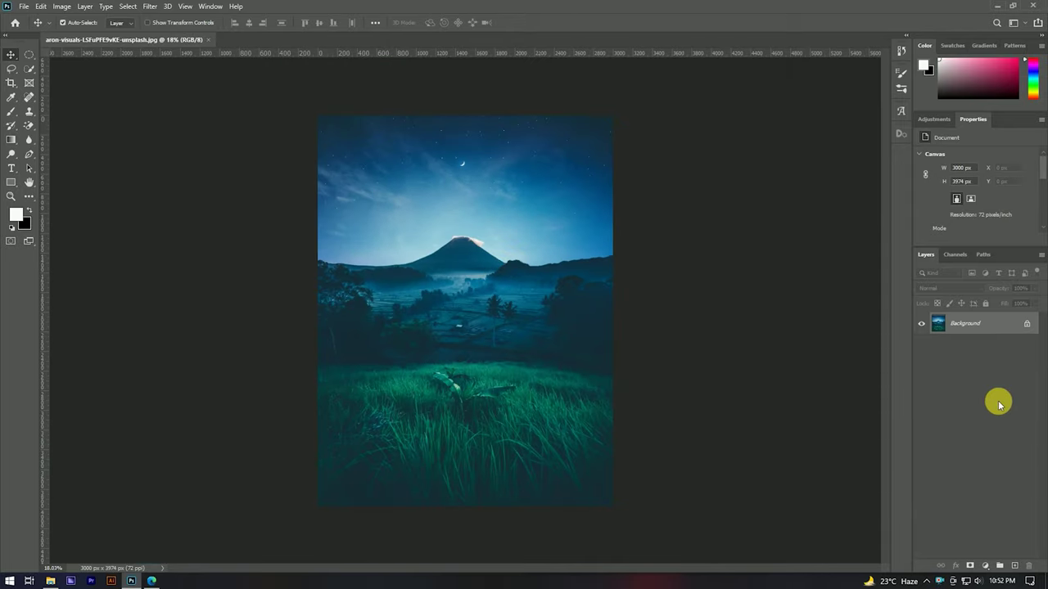
click(1027, 328)
scroll(489, 227, up, 3)
scroll(492, 228, down, 3)
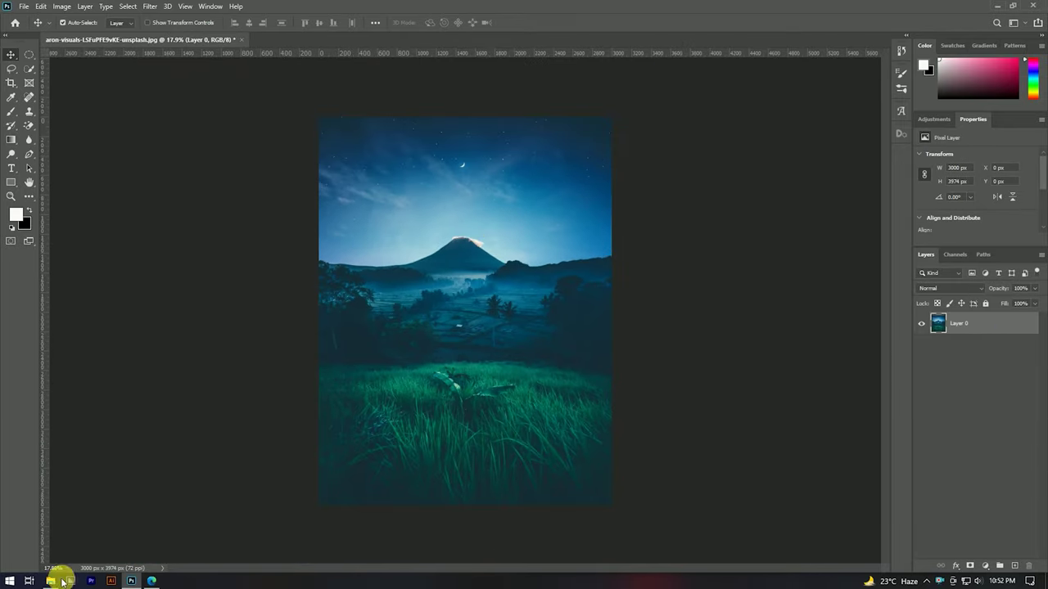
click(51, 581)
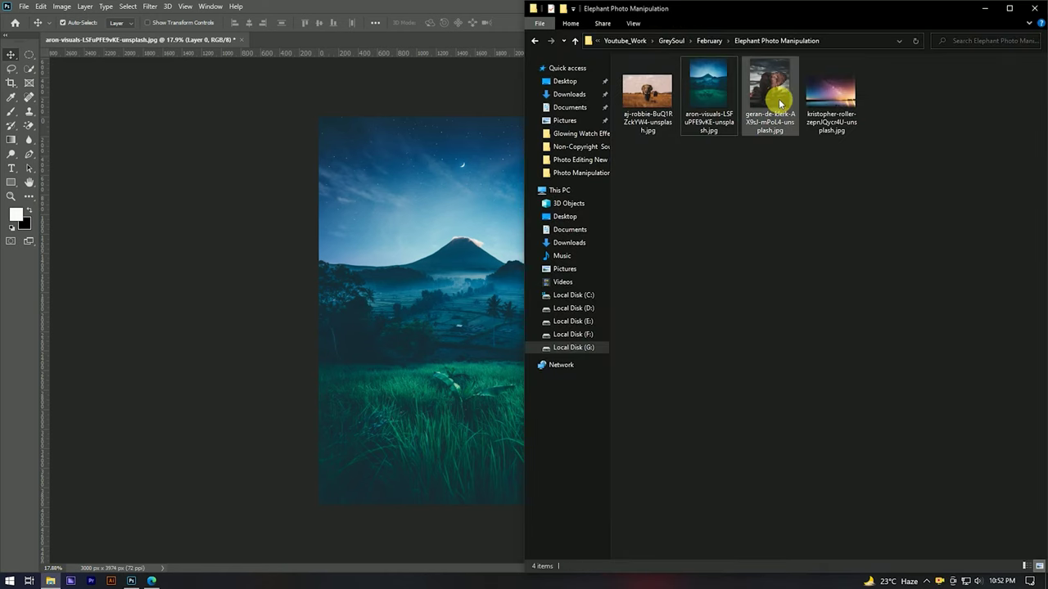
Place the elephant JPG over the landscape, scaled to about 93% and centred on the canvas.
drag(647, 92, 442, 277)
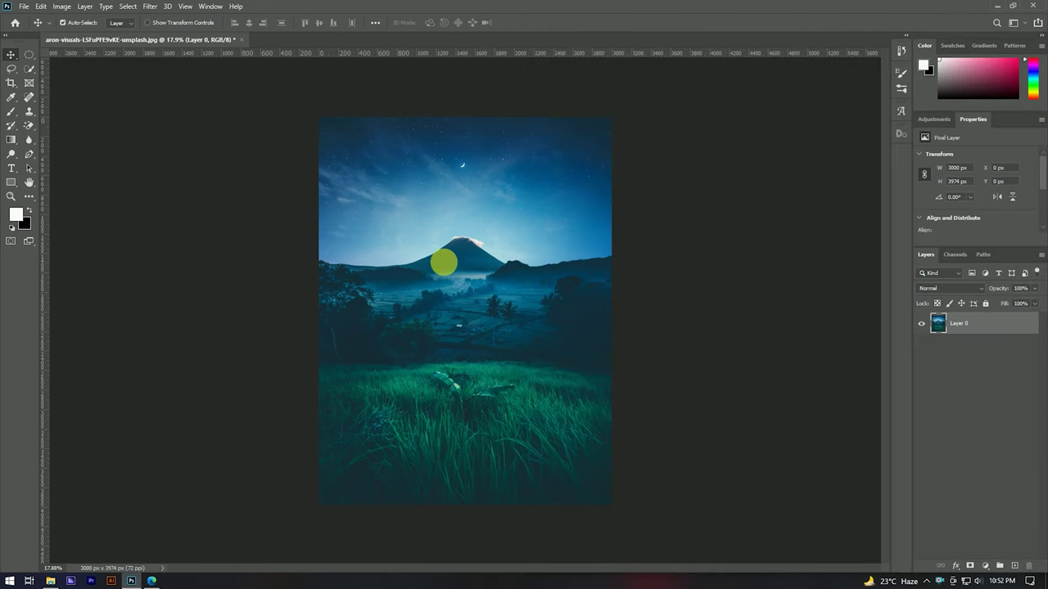
drag(514, 353, 519, 398)
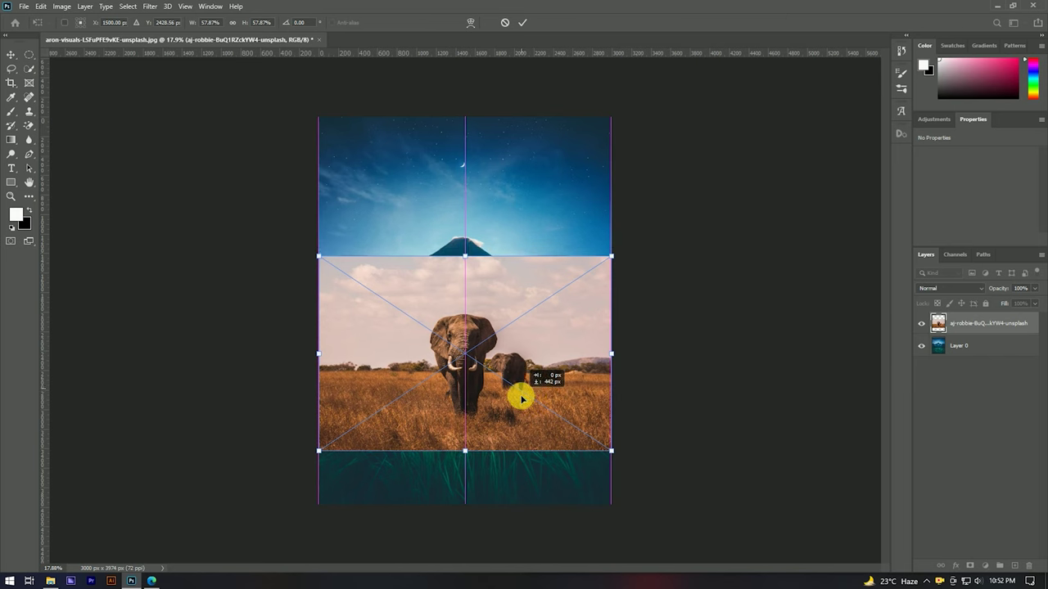
drag(614, 355, 671, 354)
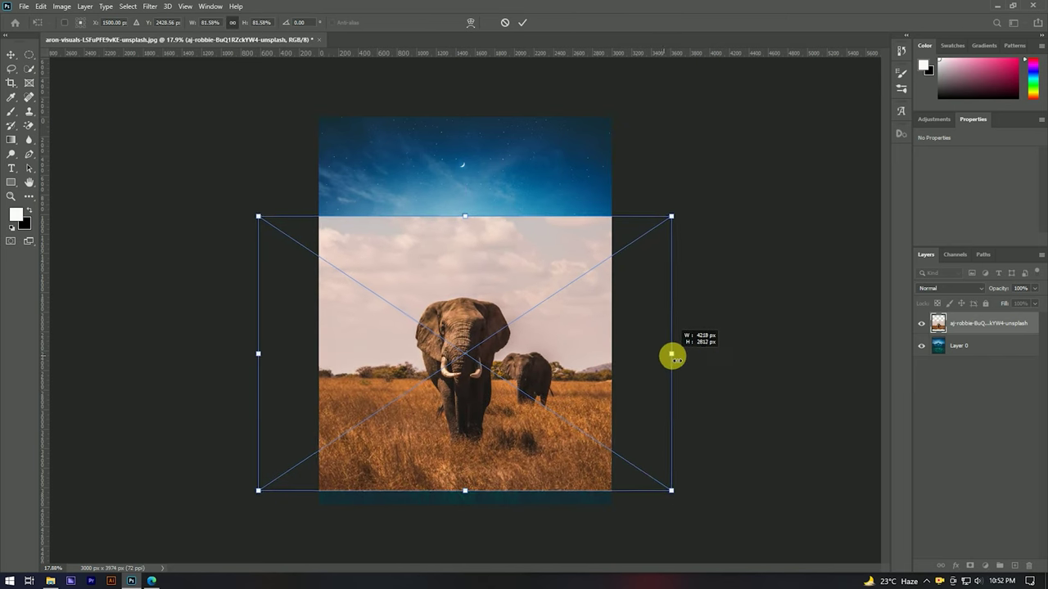
drag(552, 386, 550, 383)
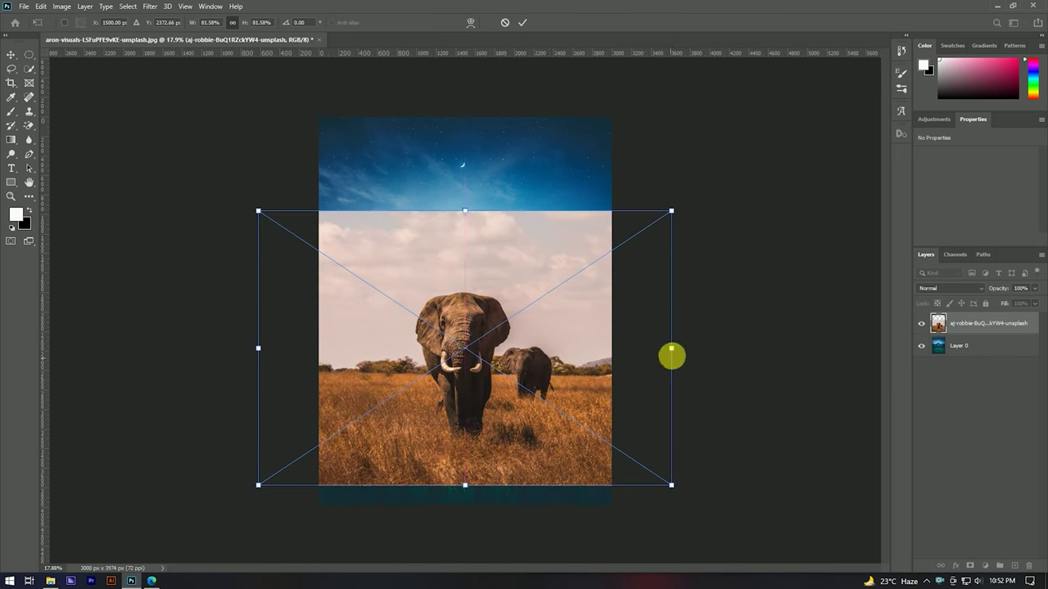
drag(671, 356, 679, 351)
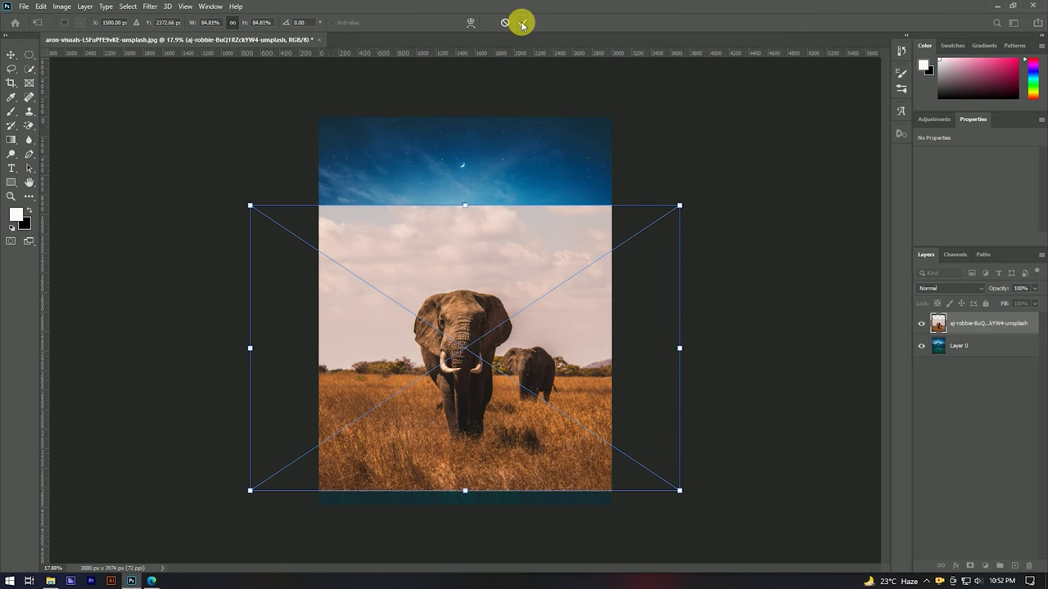
drag(679, 349, 693, 347)
drag(562, 356, 562, 349)
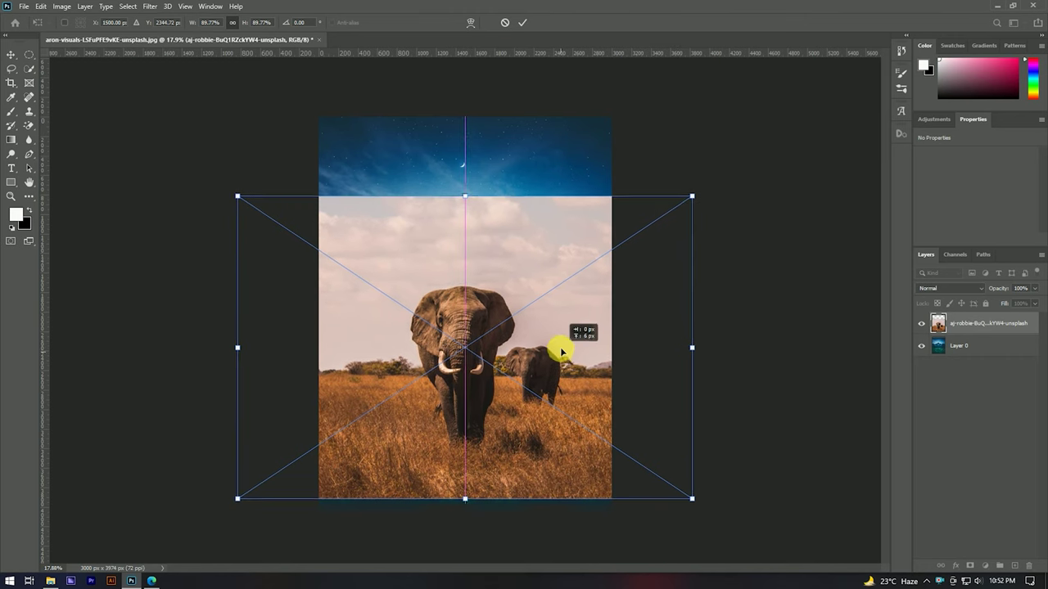
drag(682, 347, 695, 343)
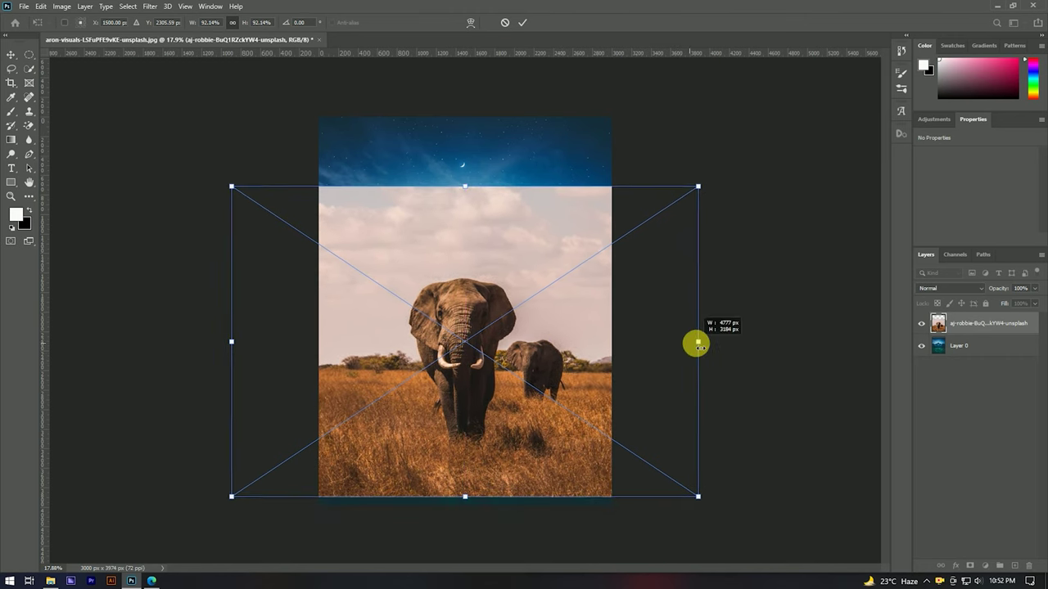
key(Return)
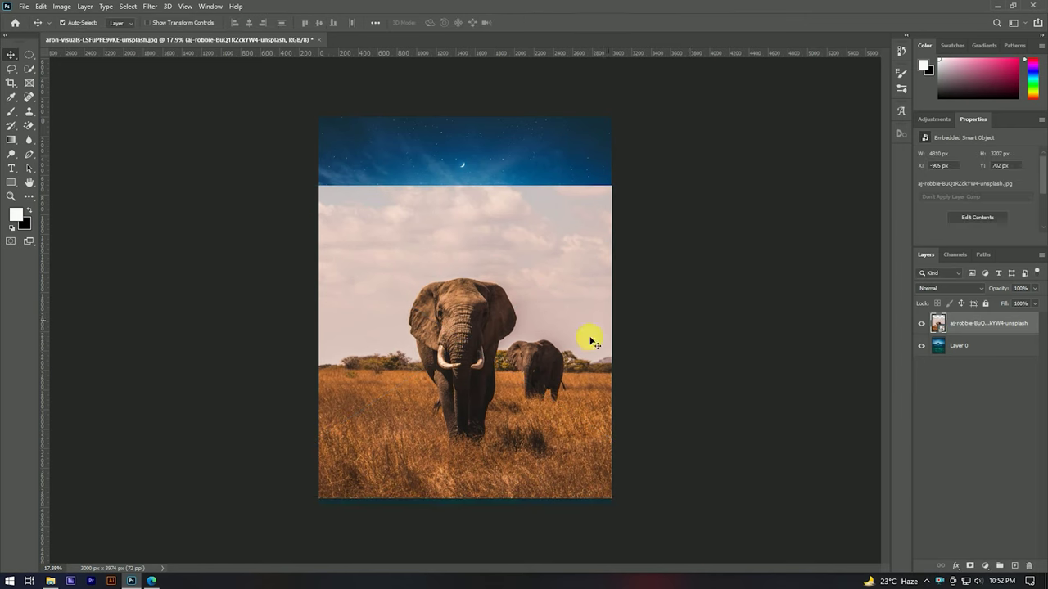
Select the front elephant's body with the Quick Selection Tool.
scroll(524, 391, up, 3)
scroll(497, 393, up, 2)
scroll(463, 315, down, 3)
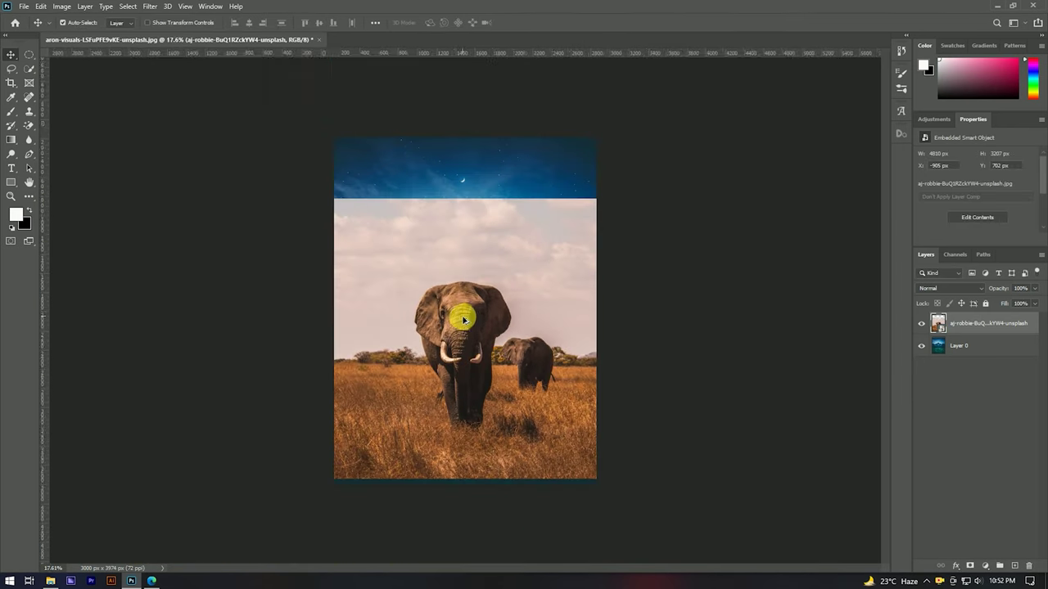
scroll(483, 308, up, 2)
scroll(490, 300, up, 3)
scroll(434, 204, down, 2)
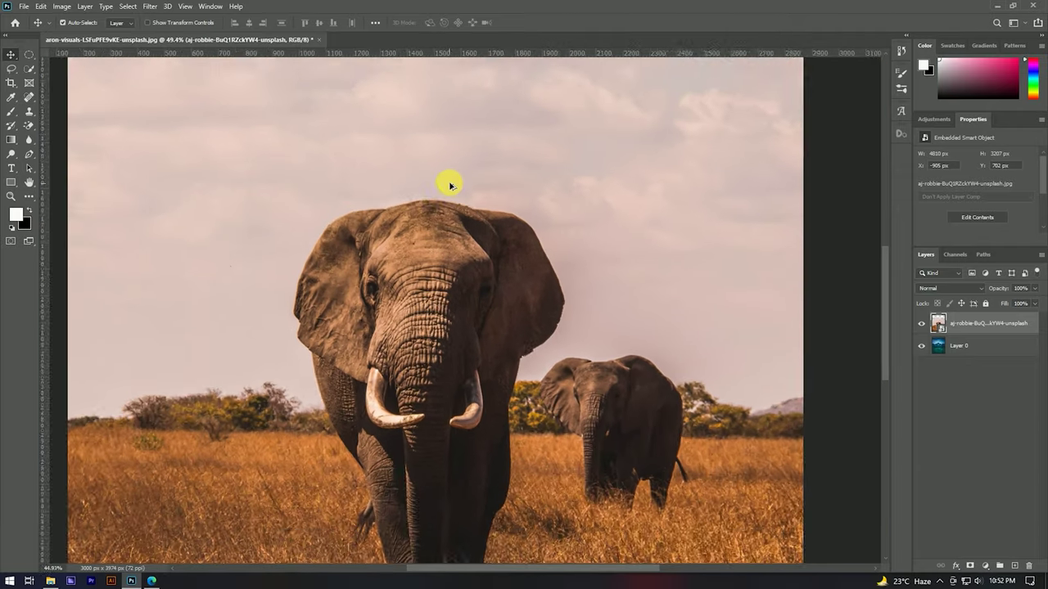
scroll(445, 197, down, 1)
scroll(432, 239, up, 3)
scroll(421, 226, down, 2)
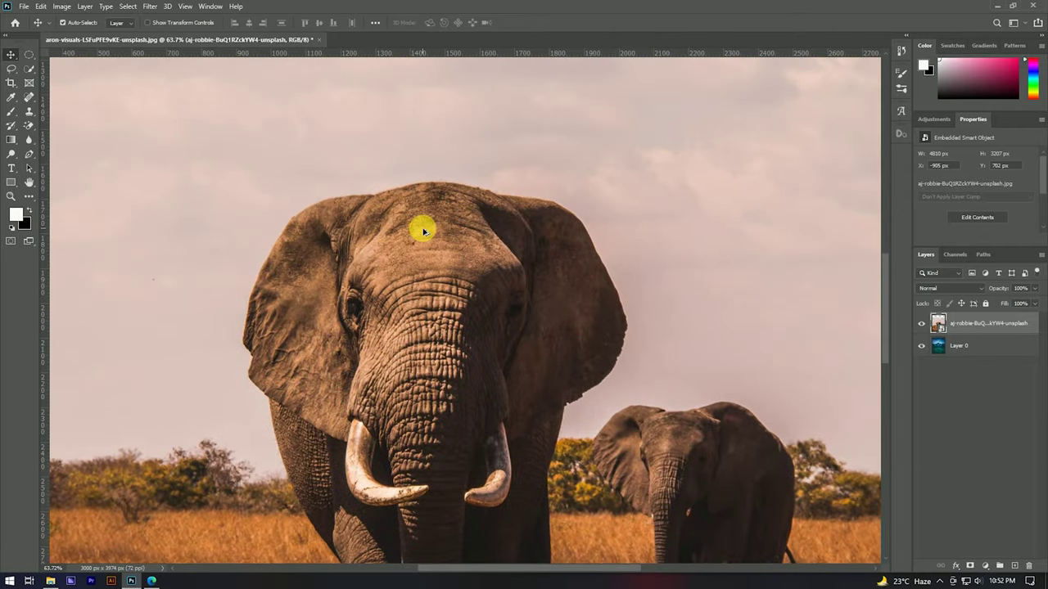
scroll(425, 237, down, 1)
scroll(409, 254, down, 1)
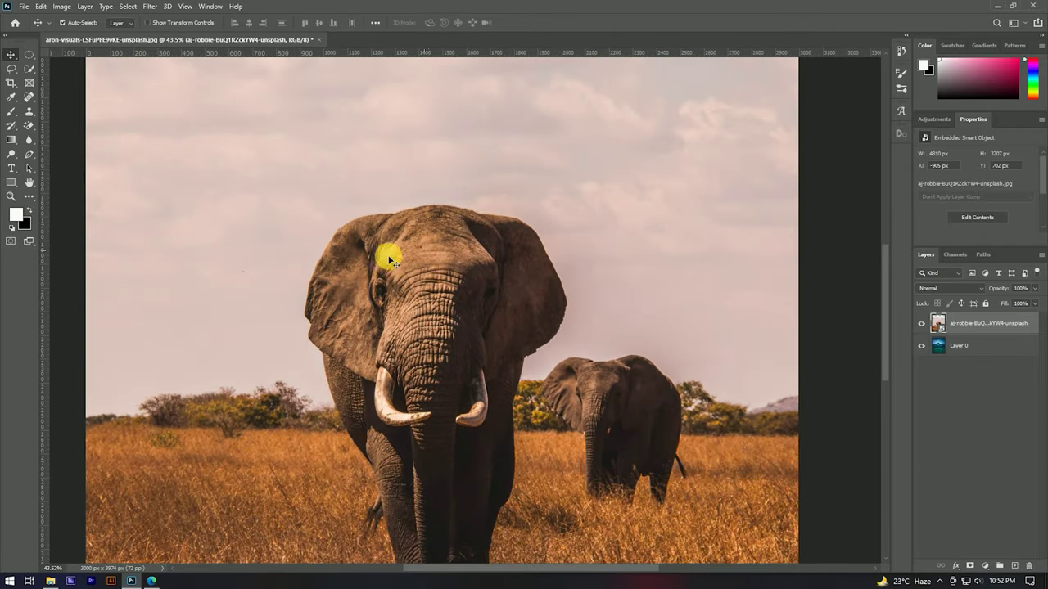
click(30, 72)
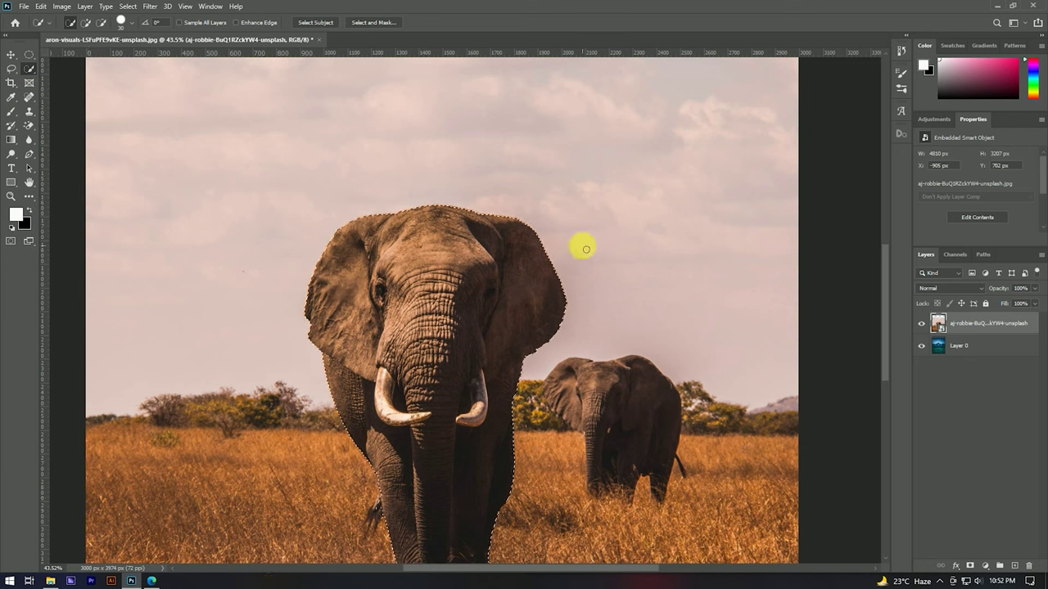
drag(508, 226, 489, 379)
Add the elephant's trunk to the selection with a freehand Lasso outline.
scroll(400, 418, up, 2)
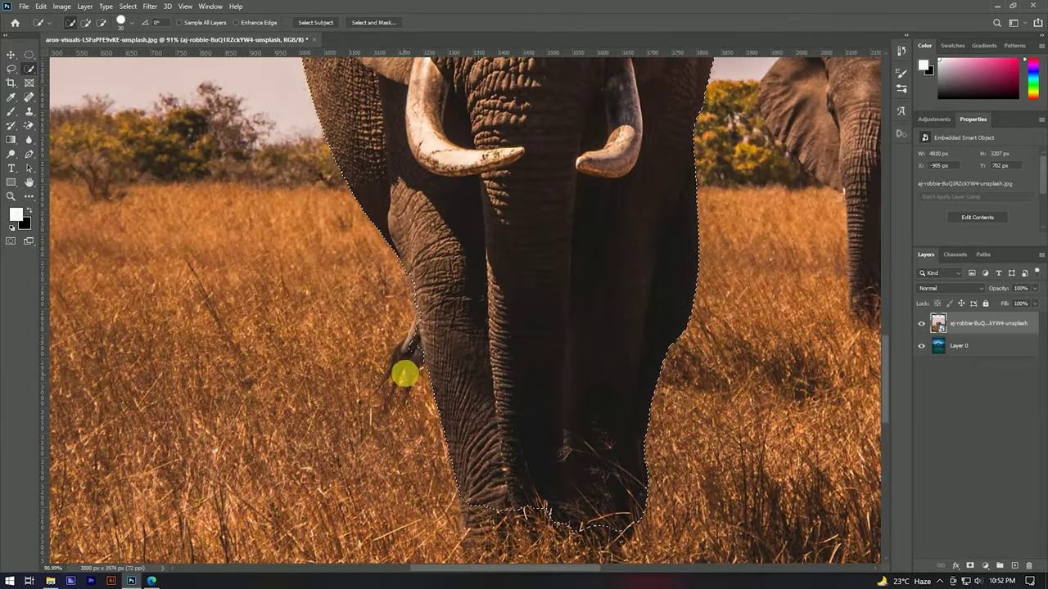
scroll(404, 370, up, 2)
scroll(409, 320, up, 2)
click(12, 68)
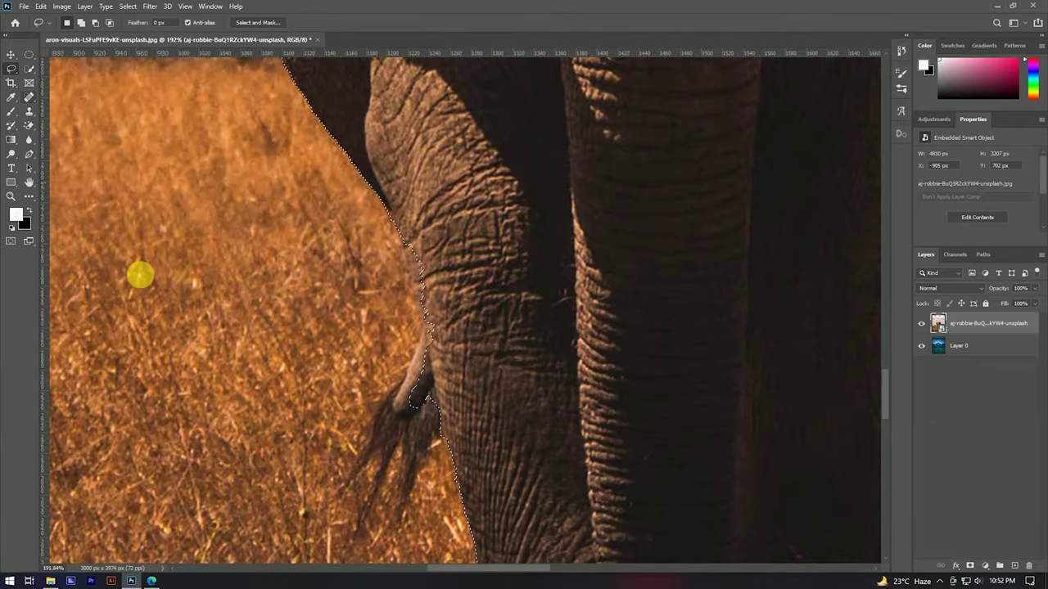
scroll(417, 351, up, 1)
scroll(414, 348, up, 1)
scroll(392, 303, up, 1)
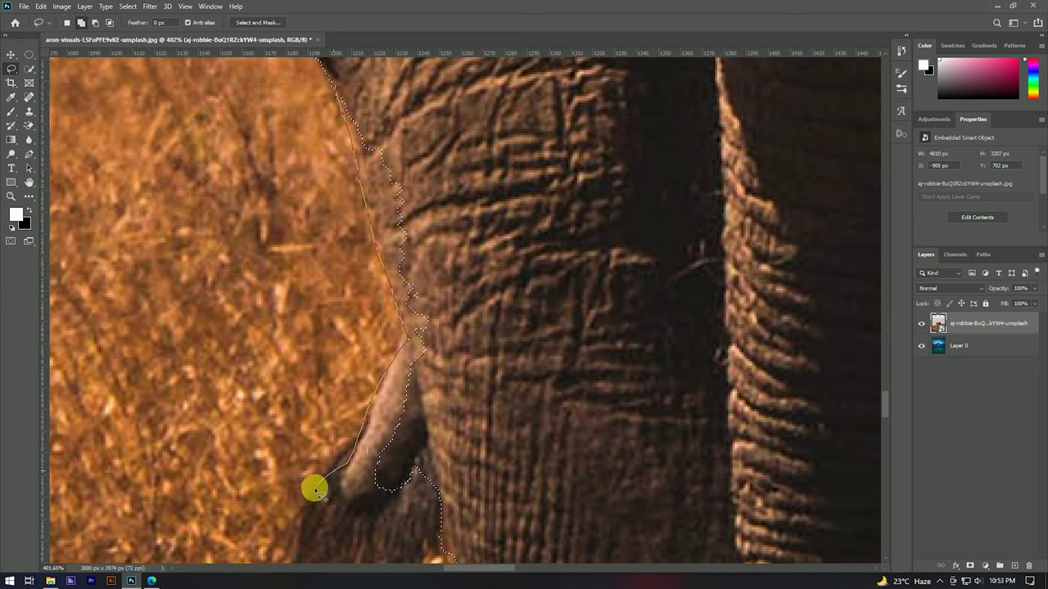
mouse_move(297, 559)
mouse_down()
mouse_move(391, 554)
mouse_move(463, 458)
mouse_move(423, 353)
mouse_move(413, 187)
mouse_move(348, 94)
mouse_up()
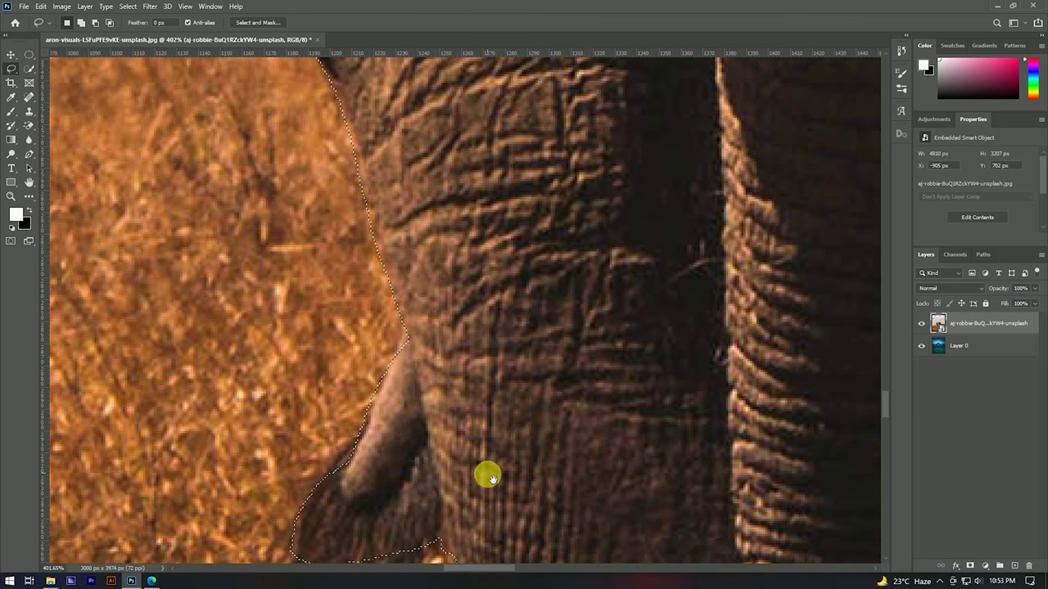
drag(486, 475, 468, 248)
Trace around the hanging trunk tip and along the leg to add them to the selection.
drag(320, 257, 278, 342)
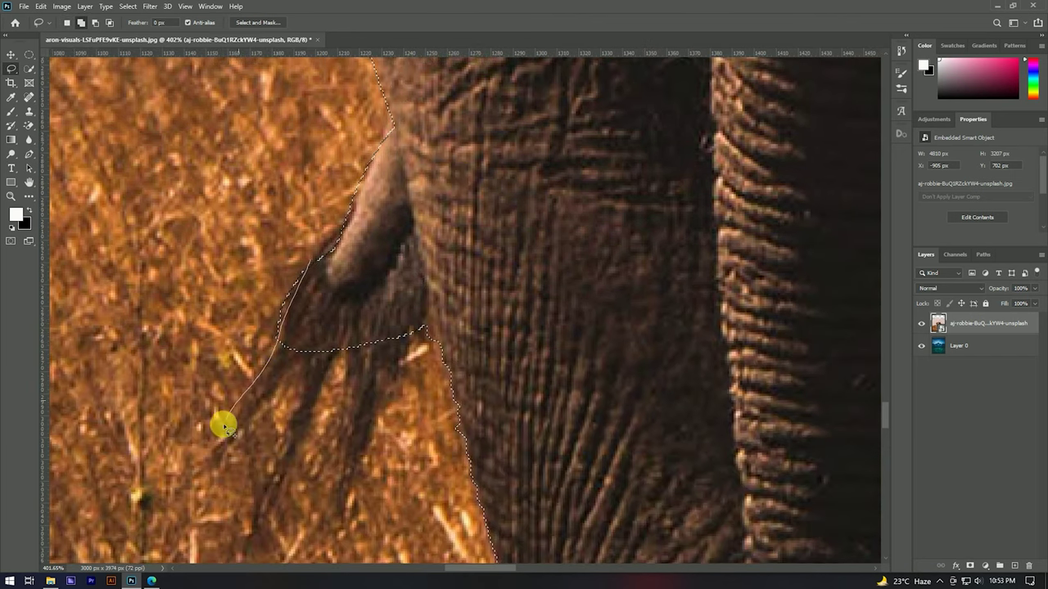
drag(216, 449, 278, 399)
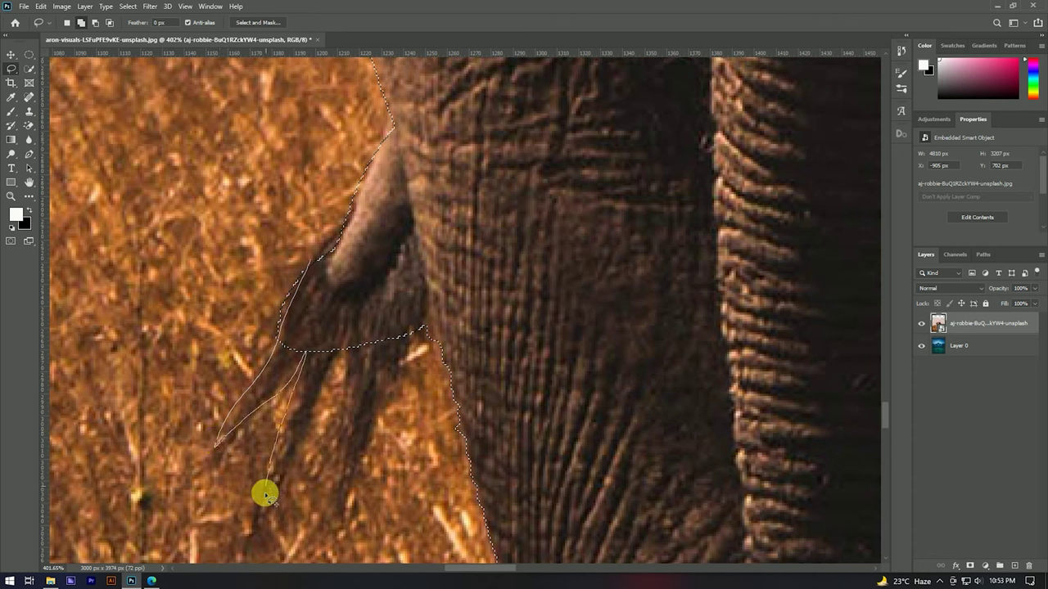
mouse_move(277, 494)
mouse_down()
mouse_move(335, 373)
mouse_move(339, 493)
mouse_move(364, 463)
mouse_up()
mouse_move(430, 320)
mouse_down()
mouse_move(451, 191)
mouse_move(366, 229)
mouse_up()
drag(308, 266, 444, 227)
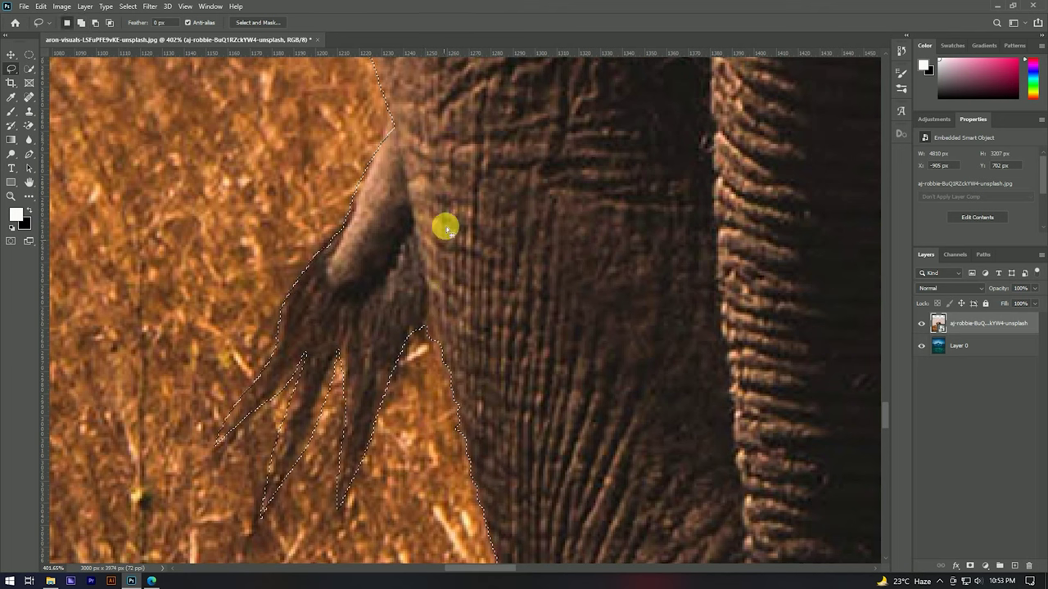
Add the grass patch beneath the front feet to the selection freehand.
scroll(444, 226, down, 2)
scroll(444, 223, down, 2)
scroll(445, 221, down, 2)
scroll(445, 220, down, 1)
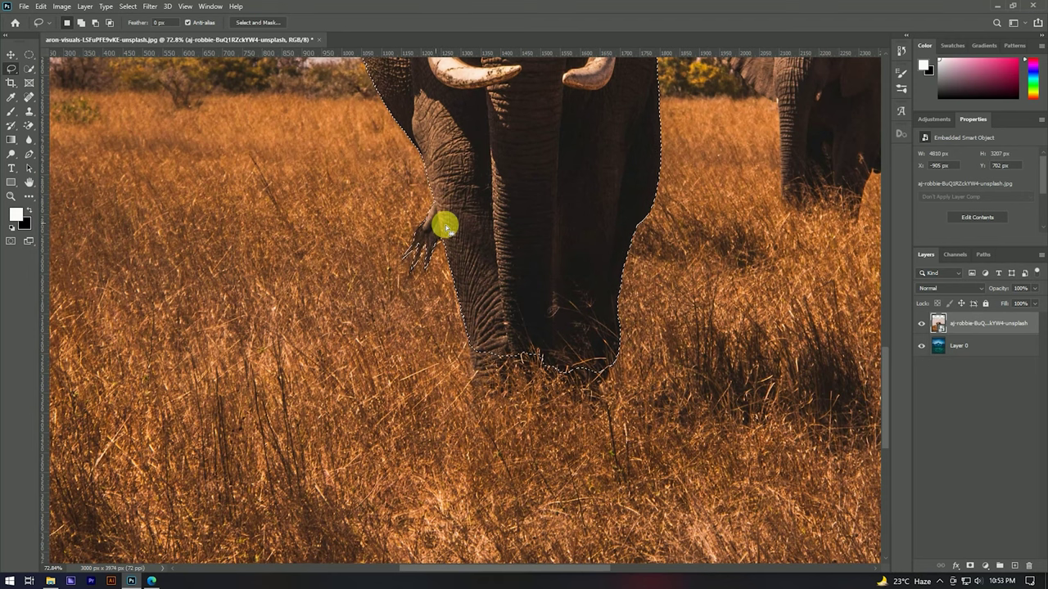
scroll(438, 249, down, 1)
scroll(436, 248, down, 2)
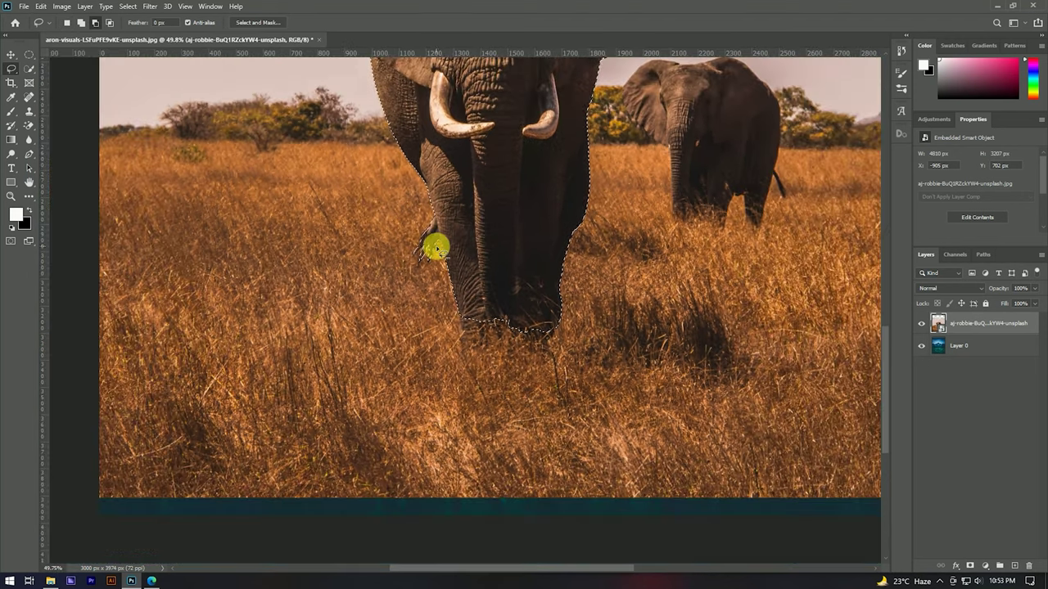
scroll(434, 244, down, 2)
scroll(434, 244, down, 1)
scroll(501, 208, up, 3)
scroll(498, 214, up, 2)
scroll(421, 428, up, 1)
scroll(414, 442, up, 1)
scroll(410, 409, up, 1)
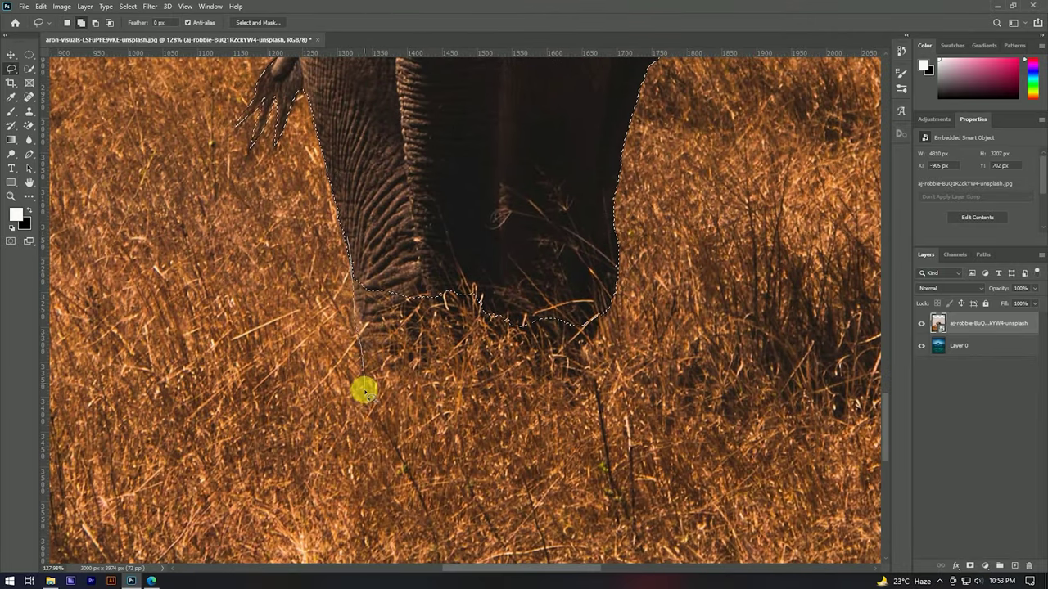
drag(477, 387, 585, 392)
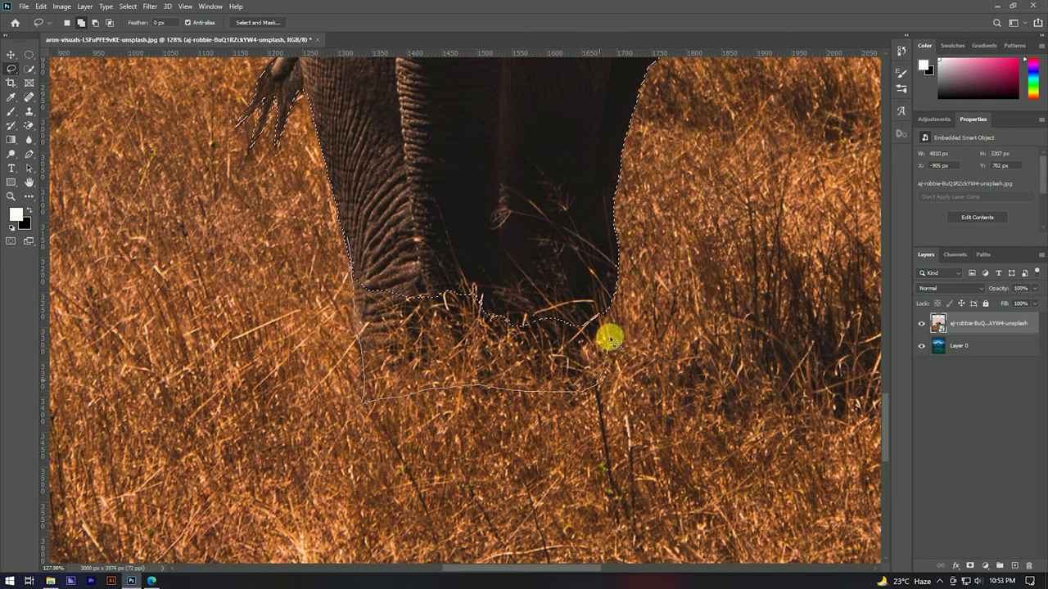
mouse_move(597, 201)
mouse_down()
mouse_move(456, 172)
mouse_move(348, 241)
mouse_up()
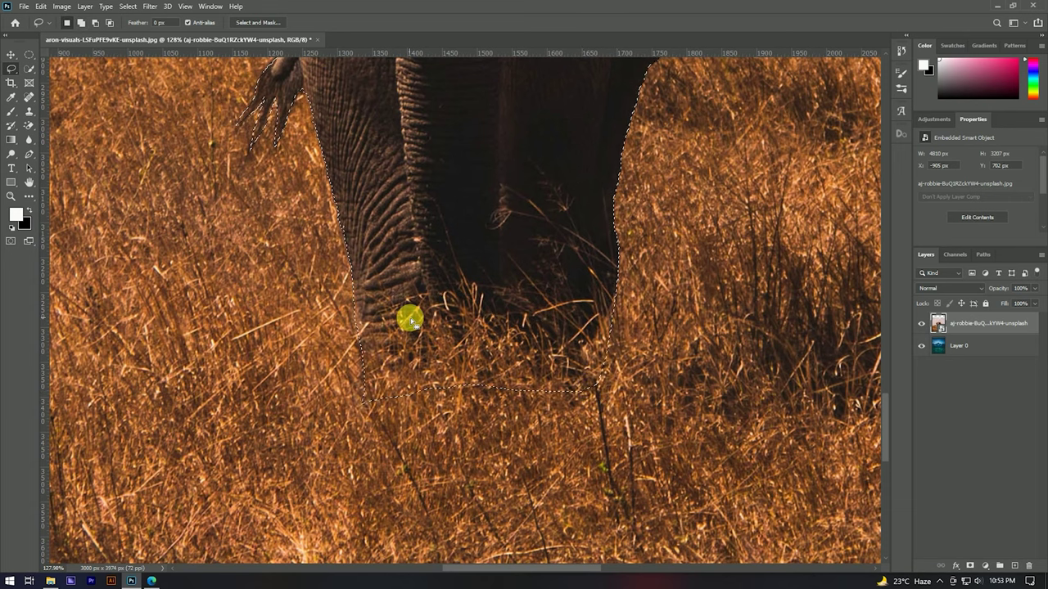
scroll(458, 281, down, 5)
scroll(459, 279, down, 3)
scroll(456, 276, up, 3)
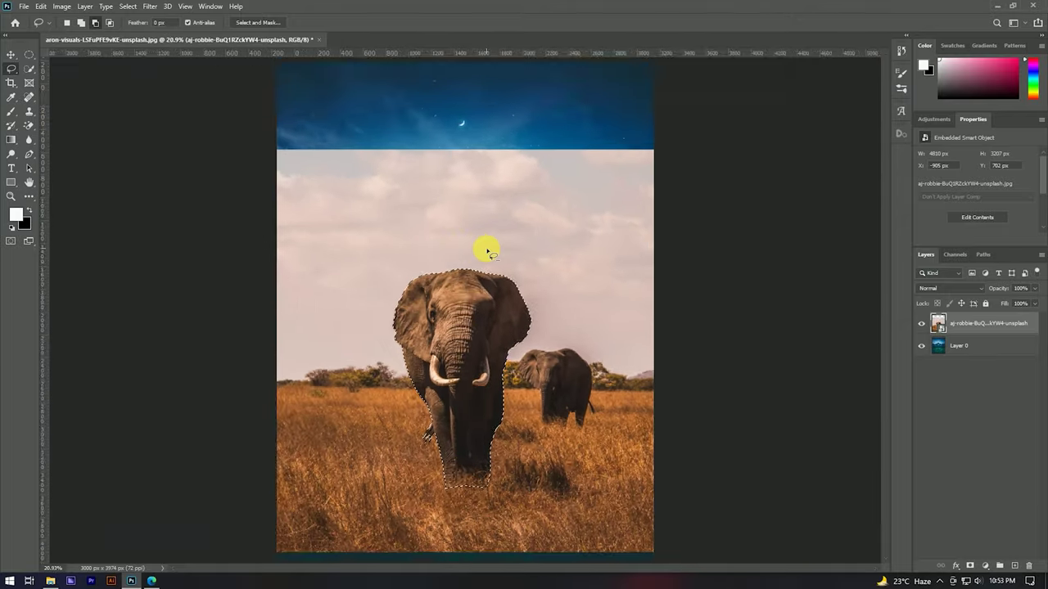
scroll(484, 248, up, 2)
scroll(517, 376, up, 3)
scroll(513, 339, down, 1)
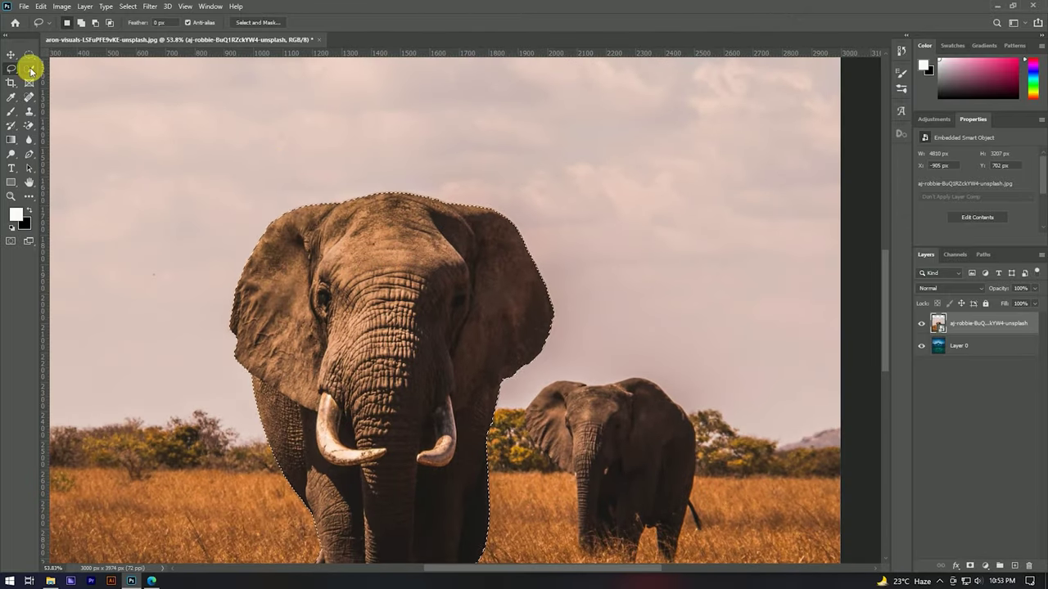
In Select and Mask, use the Refine Edge Brush along the elephant's face and neck.
click(254, 25)
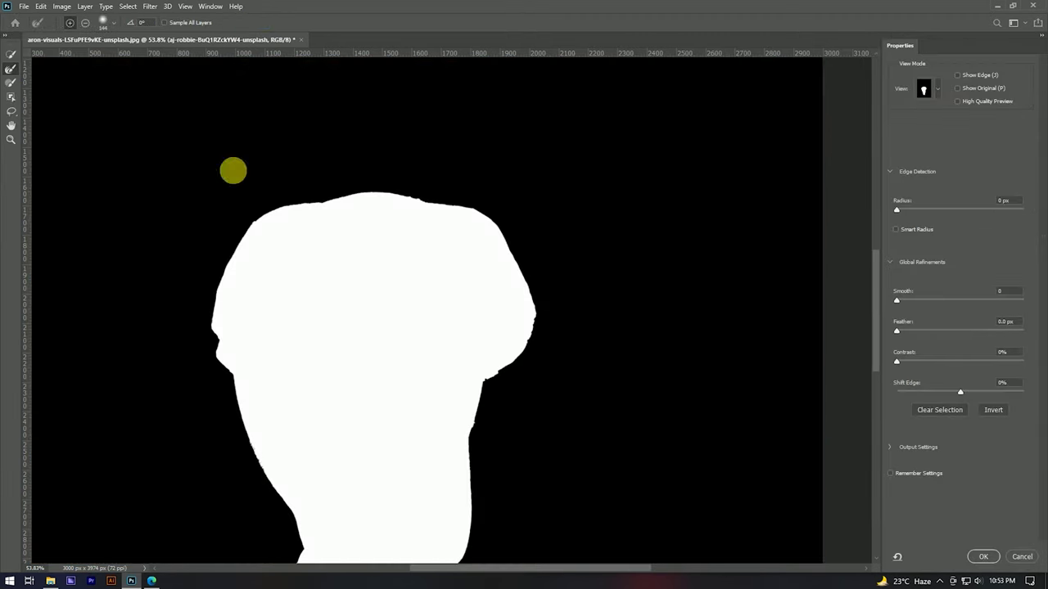
click(12, 56)
click(10, 71)
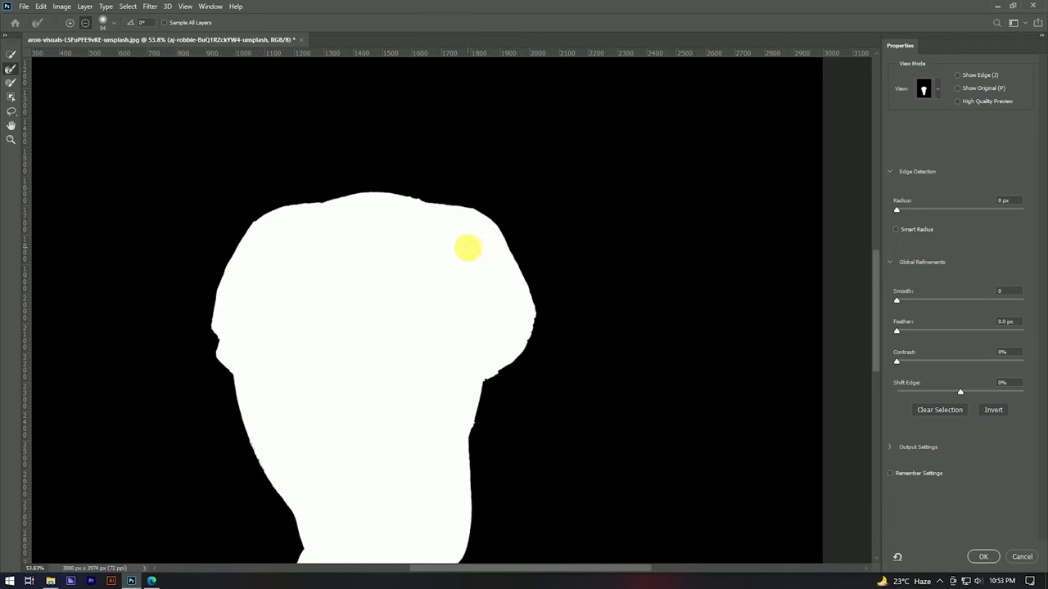
drag(554, 317, 571, 140)
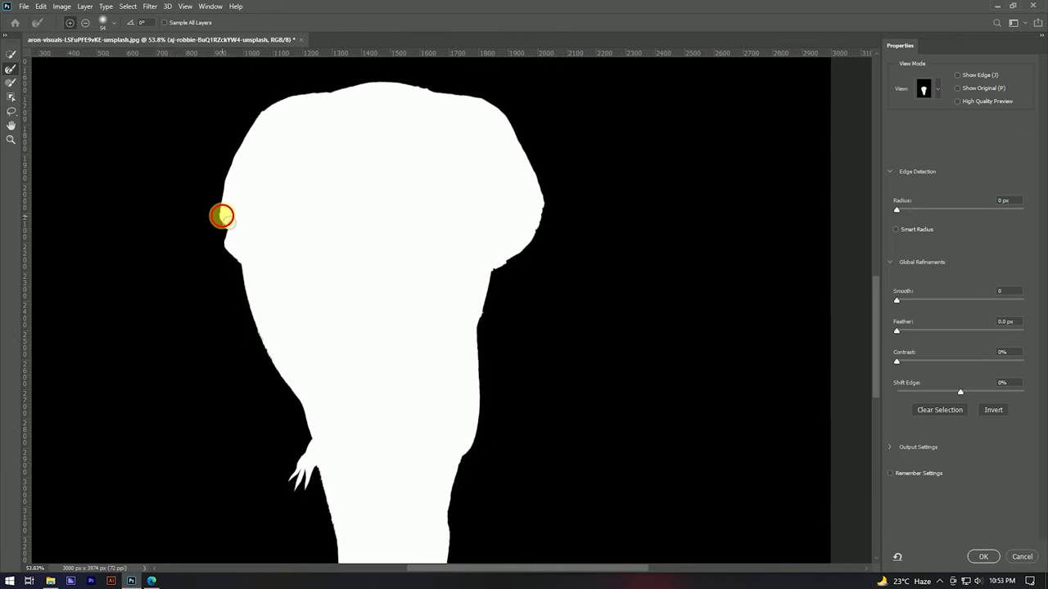
drag(221, 215, 225, 196)
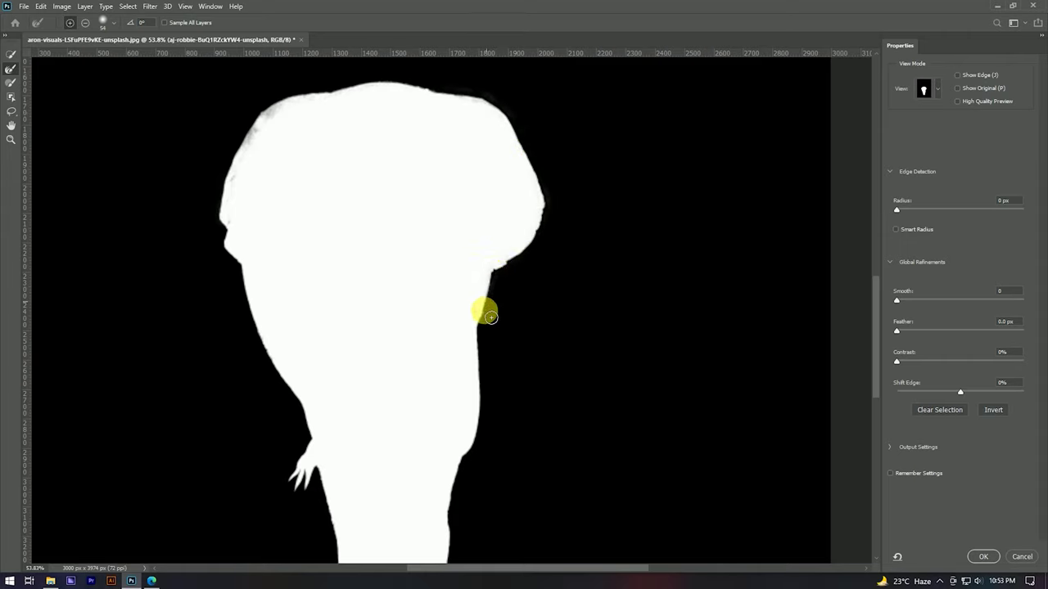
drag(489, 332, 488, 358)
drag(513, 315, 513, 301)
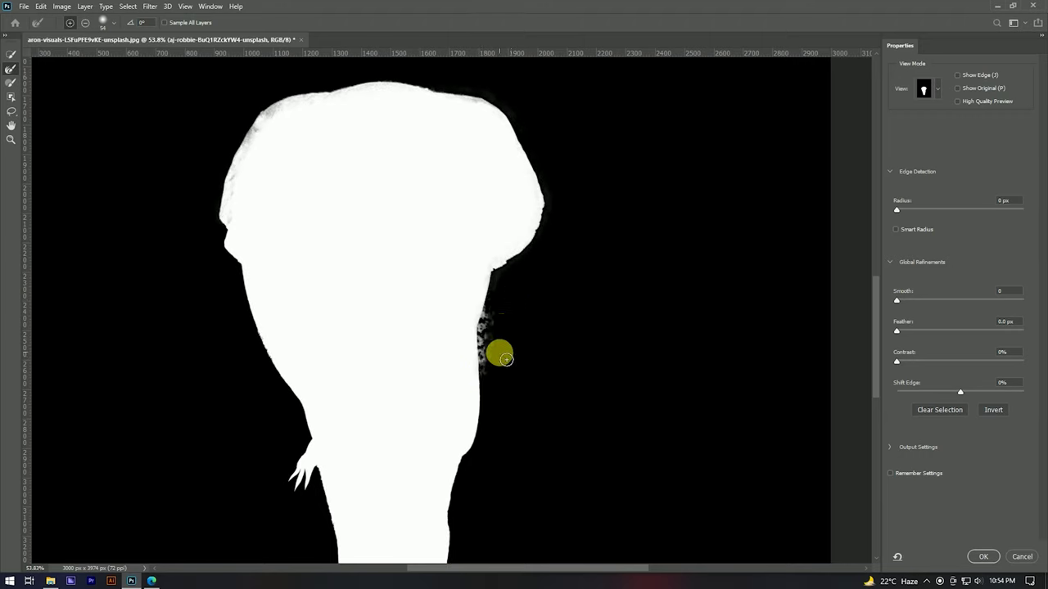
mouse_move(421, 318)
mouse_down()
mouse_move(485, 334)
mouse_move(486, 344)
mouse_move(489, 312)
mouse_up()
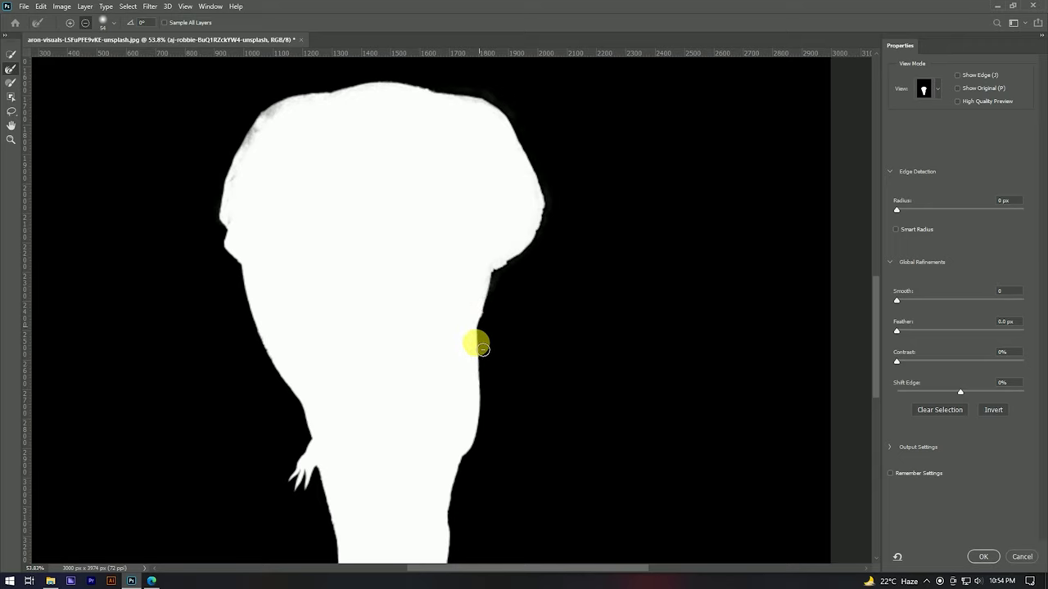
Raise Smooth and Contrast, apply the refinement, and output it as a layer mask.
click(899, 301)
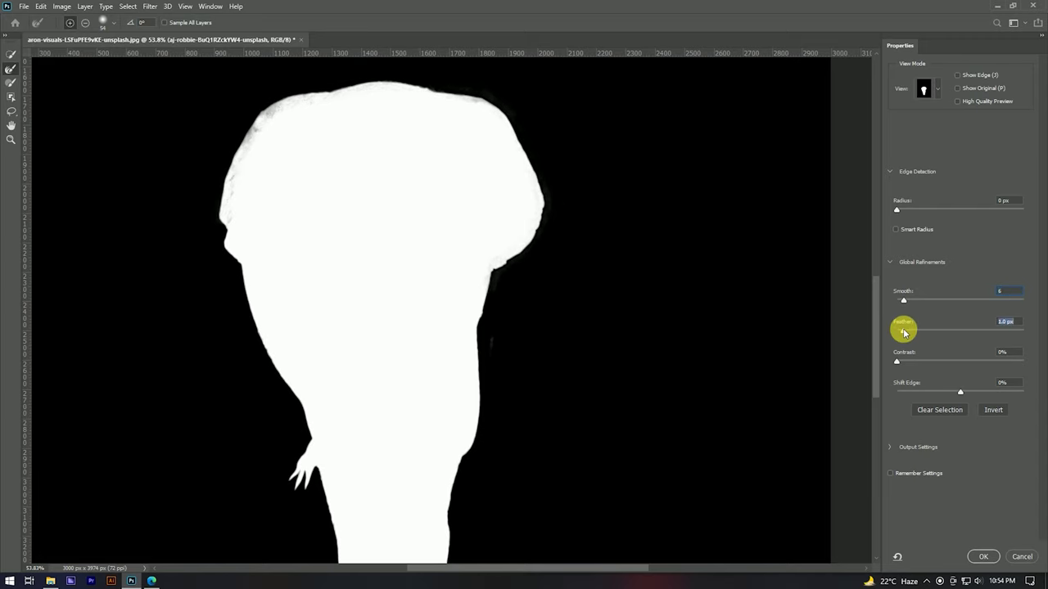
click(905, 362)
drag(923, 362, 935, 363)
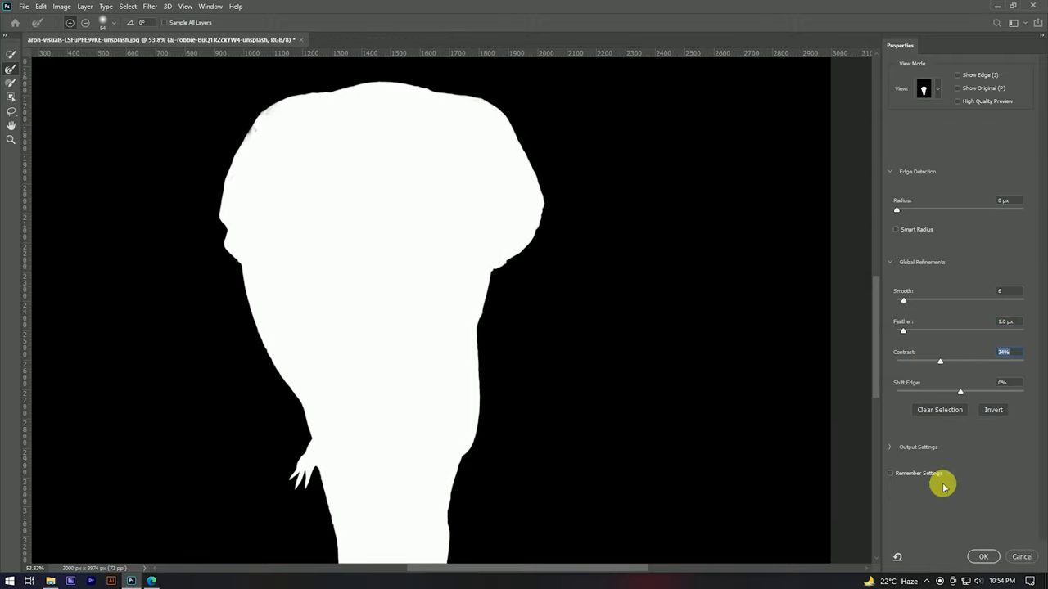
click(981, 556)
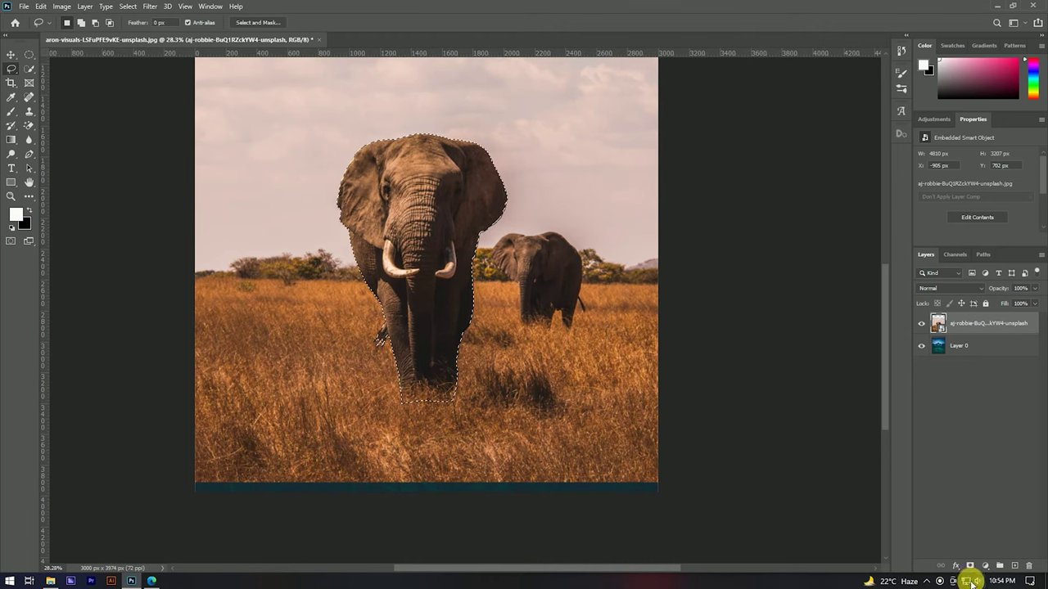
click(970, 566)
Nudge the masked elephant slightly up and left in the night landscape, then target its mask.
scroll(458, 311, down, 2)
scroll(461, 300, down, 1)
scroll(470, 352, up, 2)
key(v)
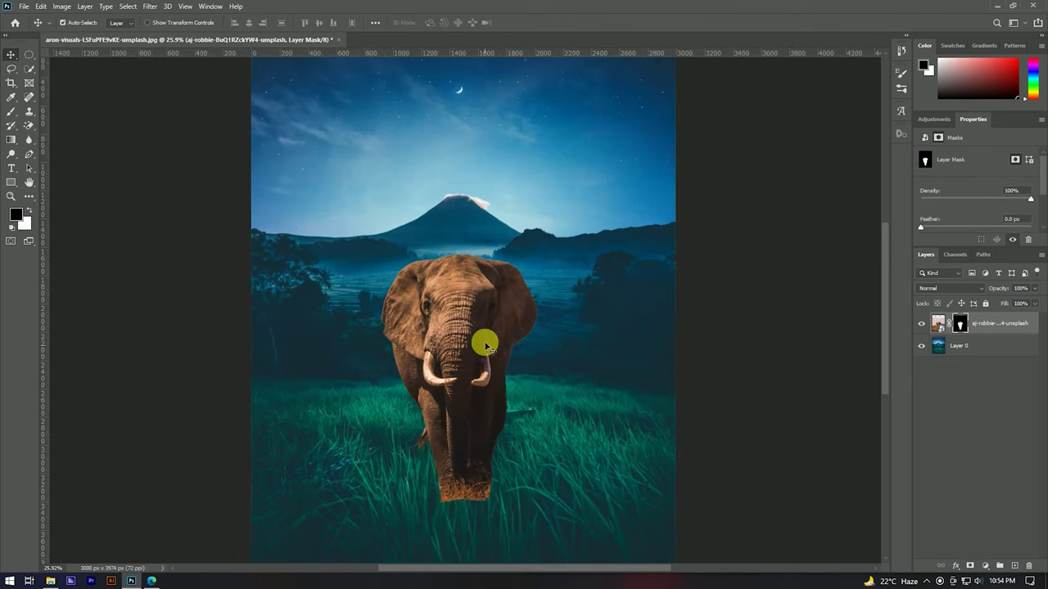
click(989, 383)
drag(463, 349, 462, 338)
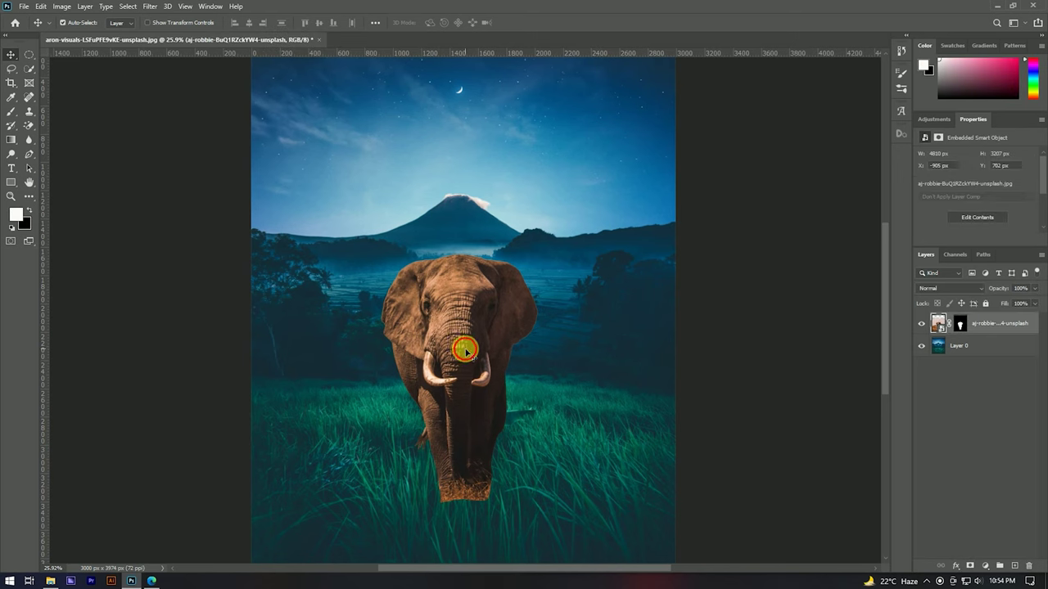
scroll(467, 331, down, 2)
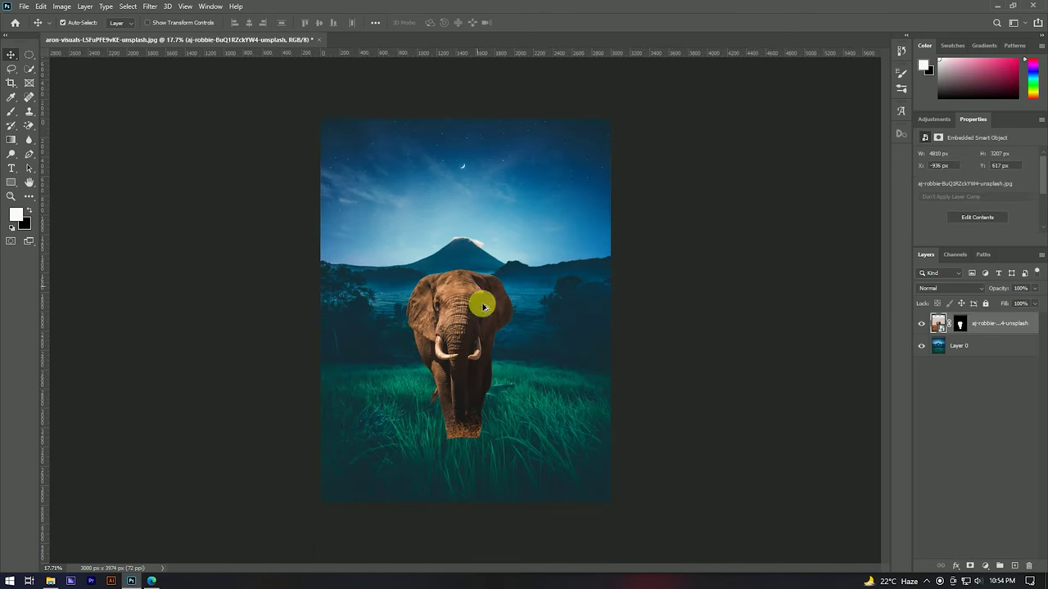
scroll(442, 428, up, 4)
scroll(489, 477, up, 2)
scroll(505, 449, down, 1)
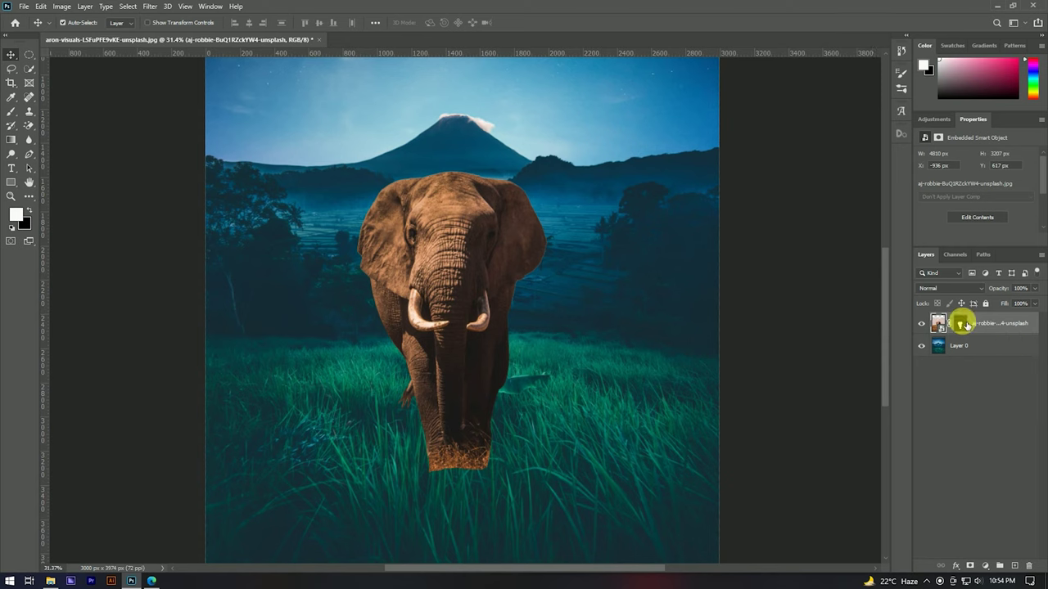
click(11, 113)
Set up a soft round mask brush at about 179 px and 57% opacity.
key(v)
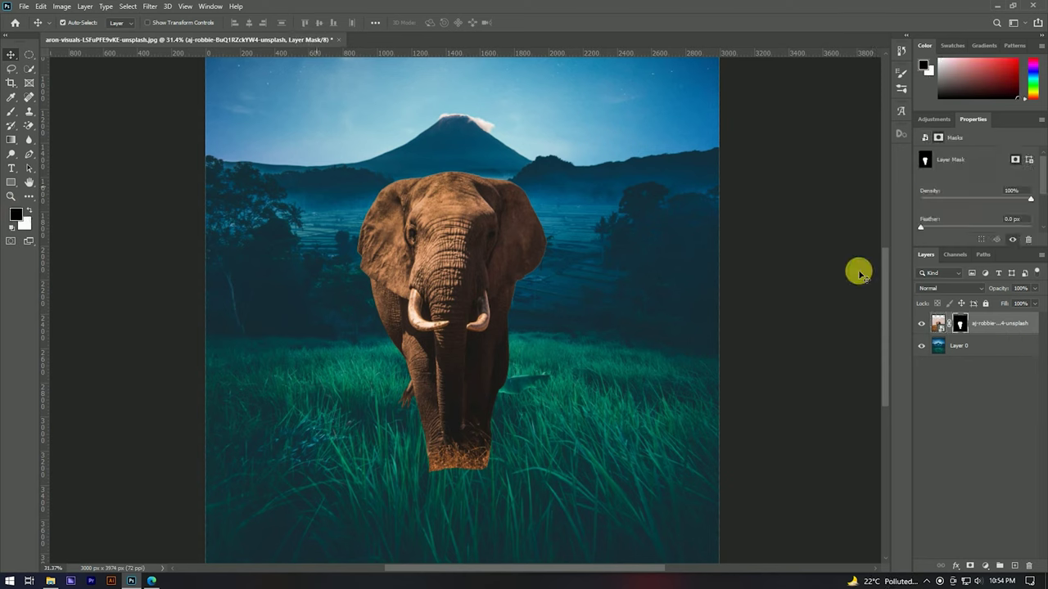
key(b)
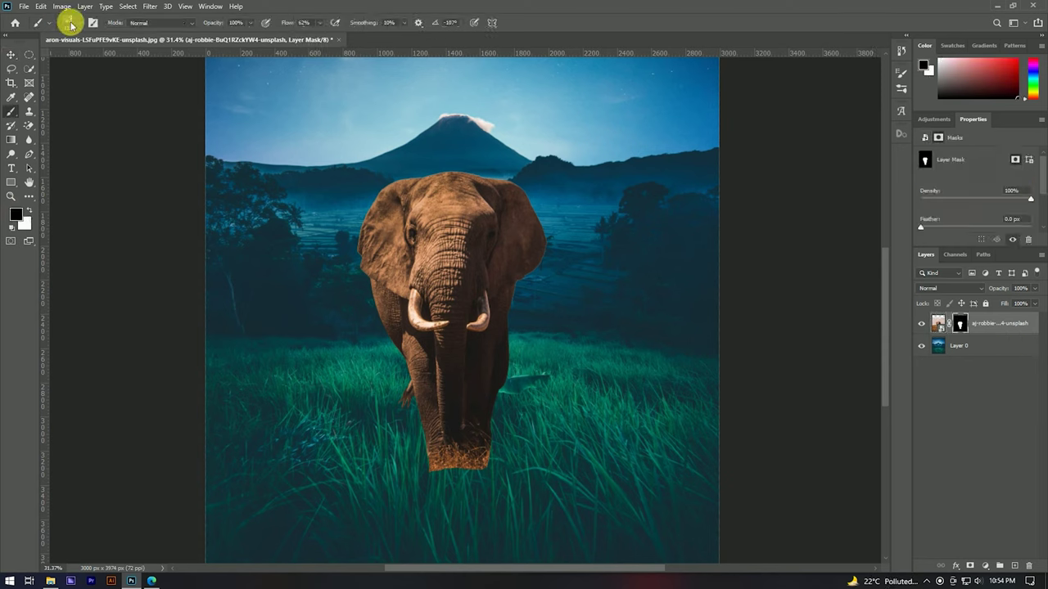
click(71, 25)
click(63, 106)
drag(467, 447, 513, 485)
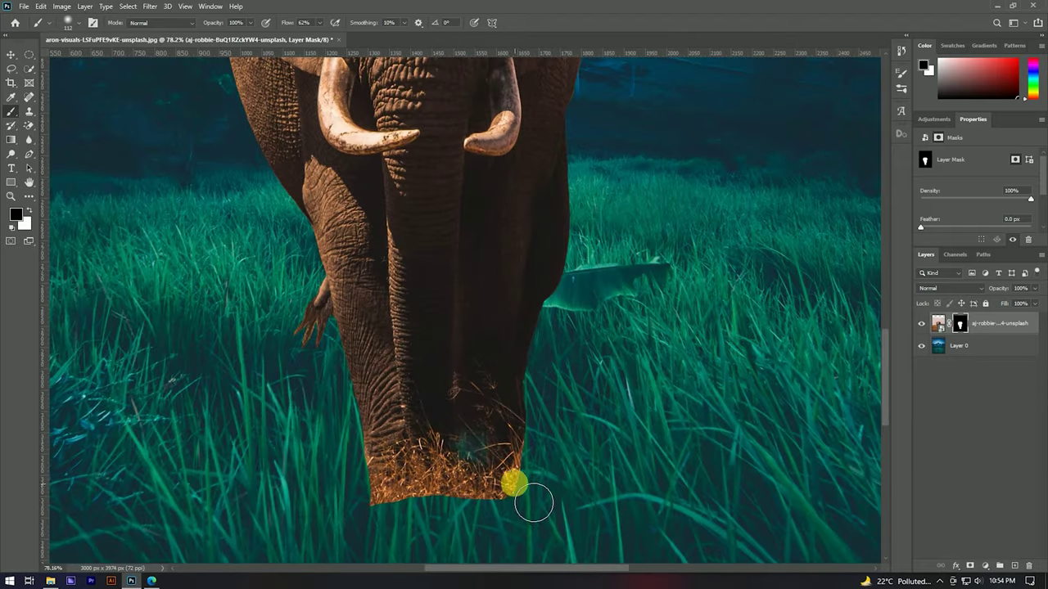
scroll(513, 484, up, 4)
alt+right_click(491, 377)
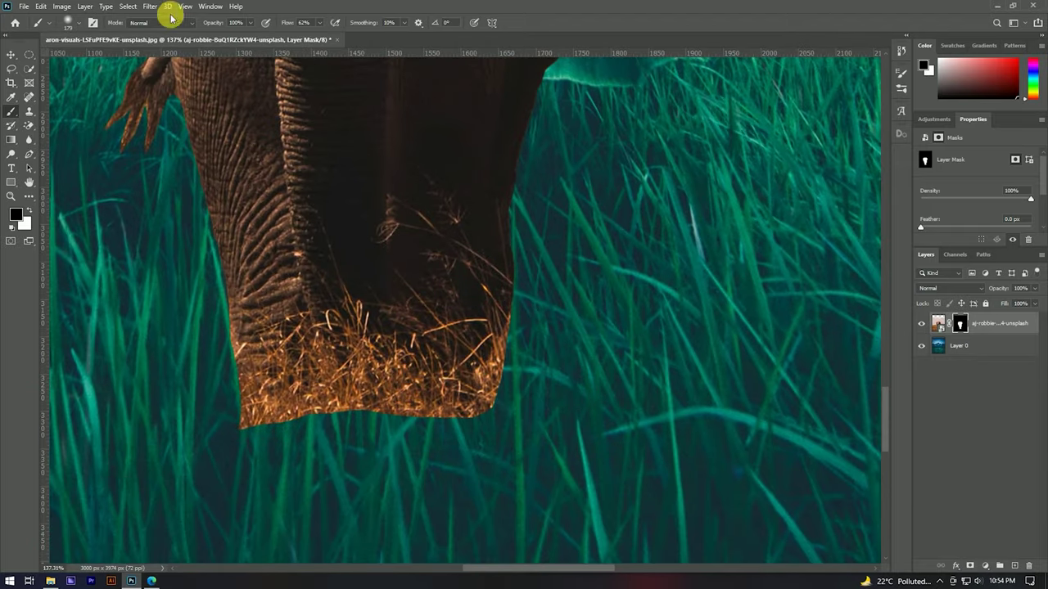
drag(212, 24, 193, 25)
Paint black on the mask to hide the dry grass at the elephant's feet.
mouse_move(288, 393)
mouse_down()
mouse_move(376, 386)
mouse_move(436, 239)
mouse_move(414, 276)
mouse_move(449, 260)
mouse_move(470, 278)
mouse_move(382, 337)
mouse_move(147, 208)
mouse_move(262, 335)
mouse_move(460, 351)
mouse_move(256, 311)
mouse_up()
drag(288, 254, 370, 243)
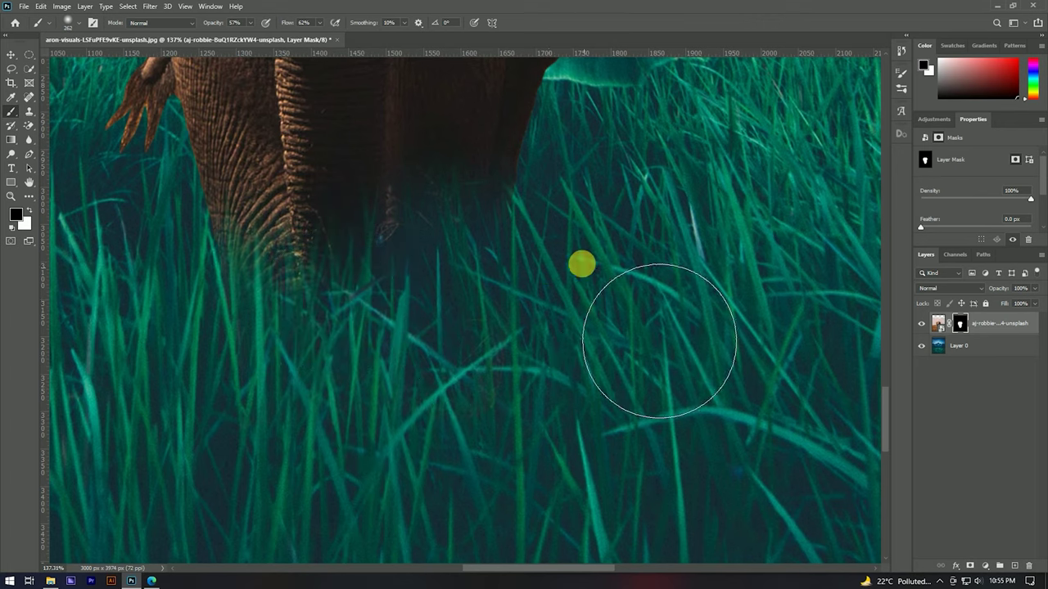
scroll(146, 298, down, 3)
scroll(294, 374, up, 1)
key(x)
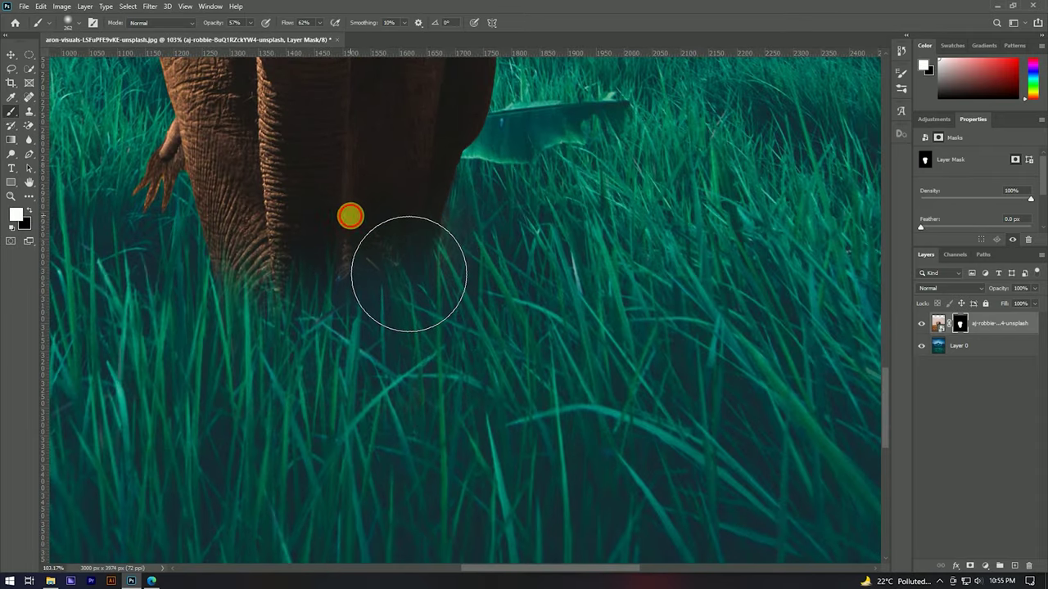
scroll(437, 281, down, 3)
scroll(524, 373, up, 4)
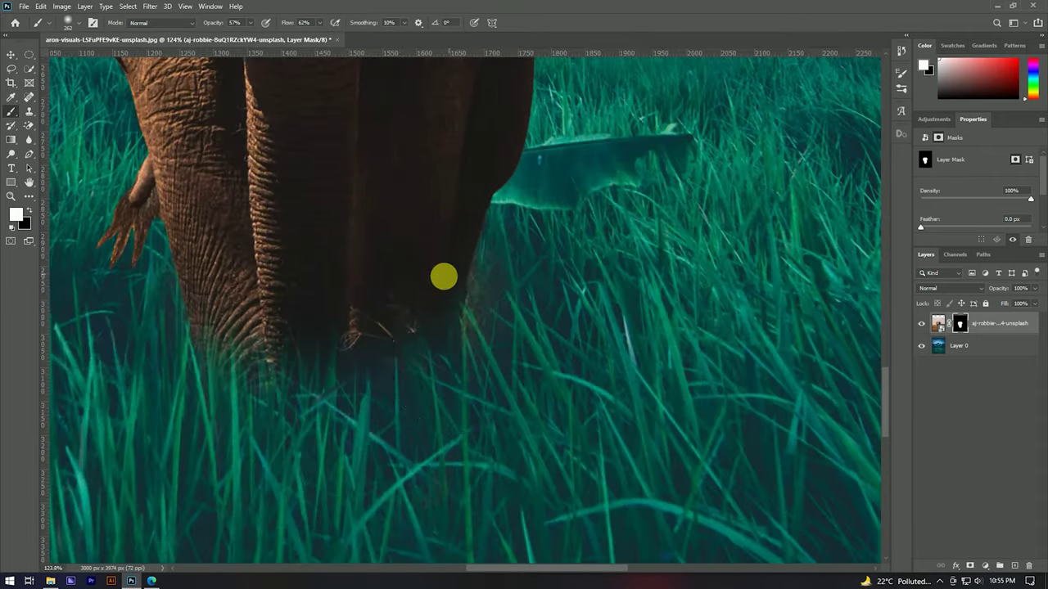
key(x)
With a ~131 px brush, paint white to restore the elephant's feet and toe.
mouse_move(566, 286)
mouse_down()
mouse_move(544, 385)
mouse_move(550, 327)
mouse_move(456, 428)
mouse_move(444, 379)
mouse_move(417, 401)
mouse_up()
scroll(465, 352, down, 2)
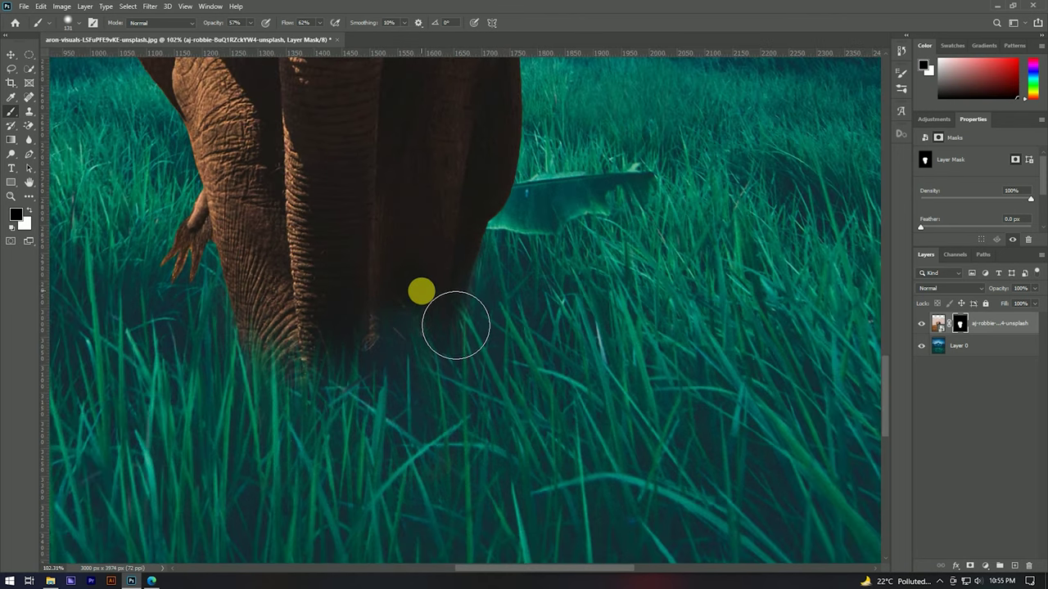
key(x)
mouse_move(444, 304)
mouse_down()
mouse_move(401, 306)
mouse_move(358, 339)
mouse_move(453, 287)
mouse_move(431, 287)
mouse_move(380, 344)
mouse_up()
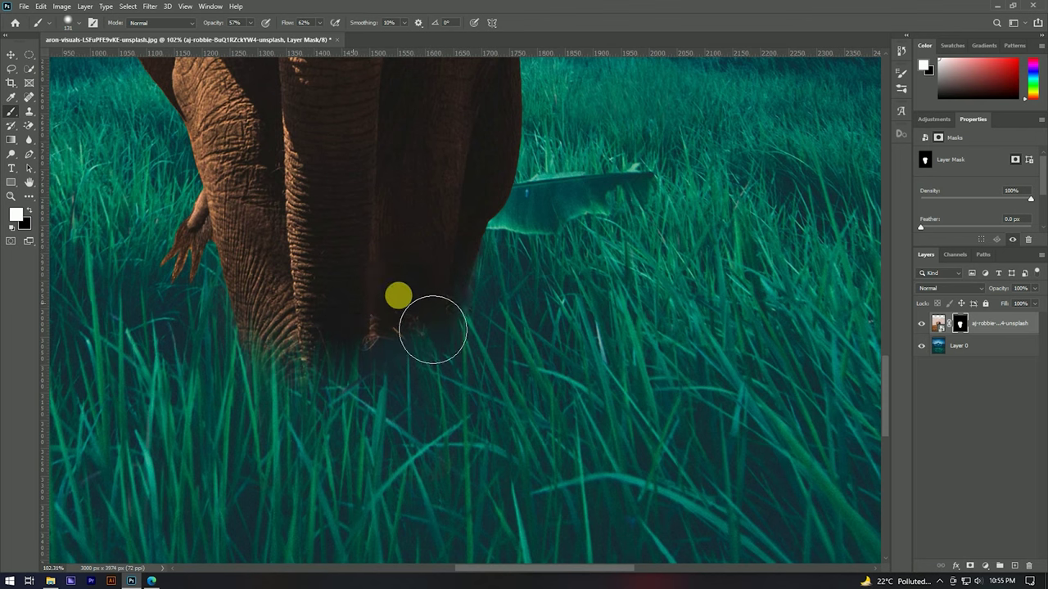
scroll(524, 241, down, 2)
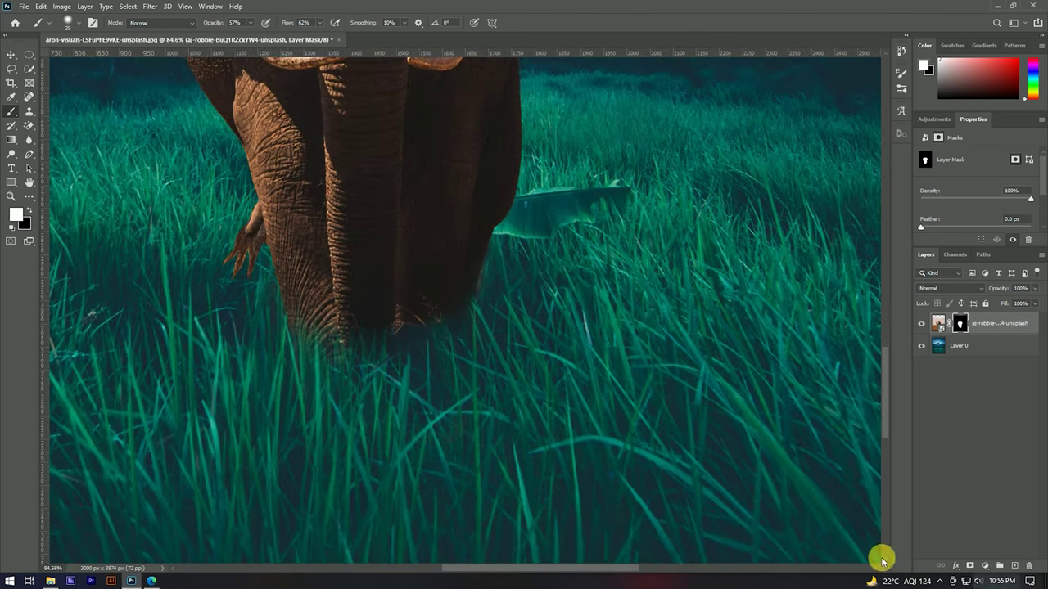
scroll(496, 274, up, 3)
scroll(473, 295, up, 3)
mouse_move(473, 295)
mouse_down()
mouse_move(456, 292)
mouse_move(423, 384)
mouse_up()
key(x)
scroll(480, 339, down, 5)
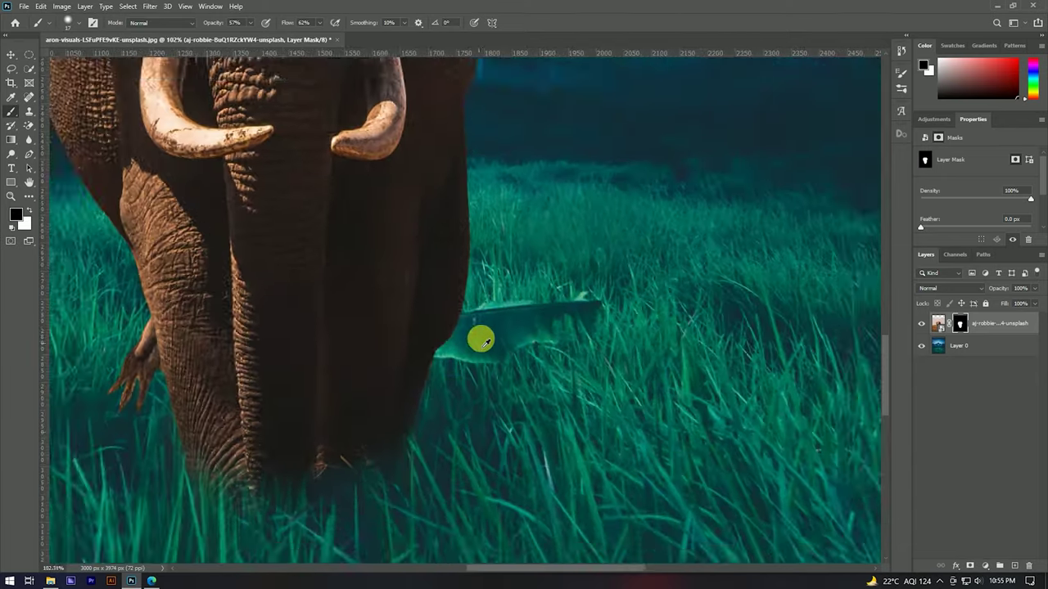
scroll(481, 340, up, 4)
scroll(410, 391, down, 4)
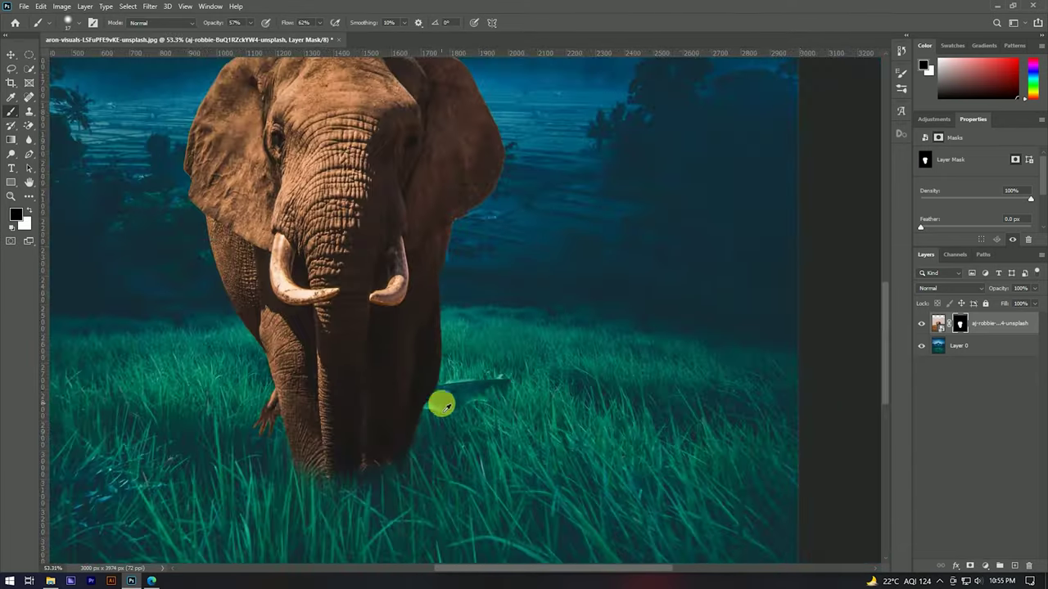
scroll(409, 131, up, 3)
scroll(364, 154, up, 2)
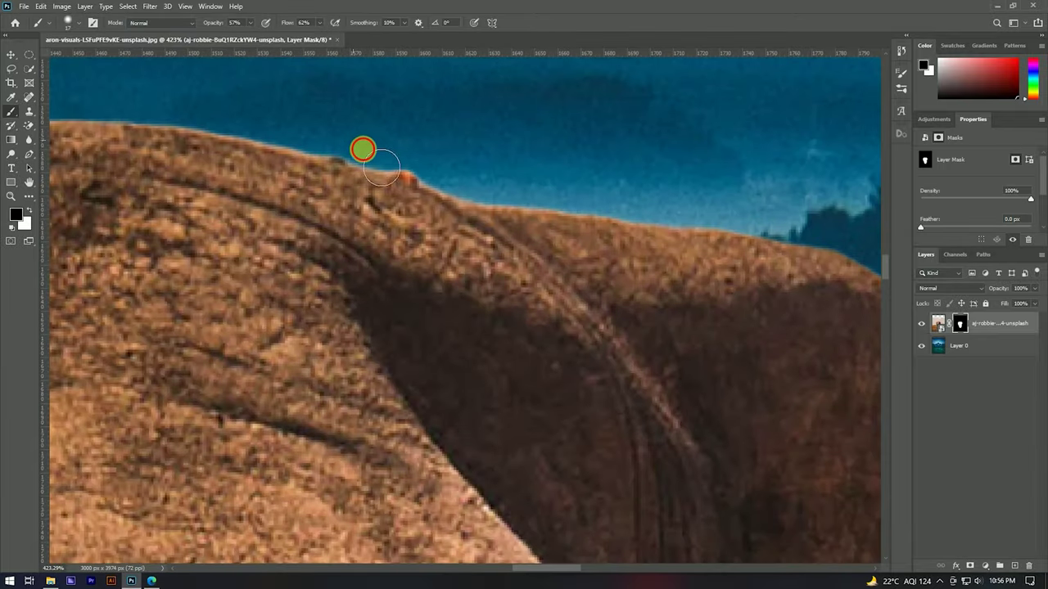
At 100% flow, paint the mask along the elephant's head and back edge.
drag(282, 24, 323, 28)
mouse_move(393, 178)
mouse_down()
mouse_move(497, 195)
mouse_move(474, 140)
mouse_up()
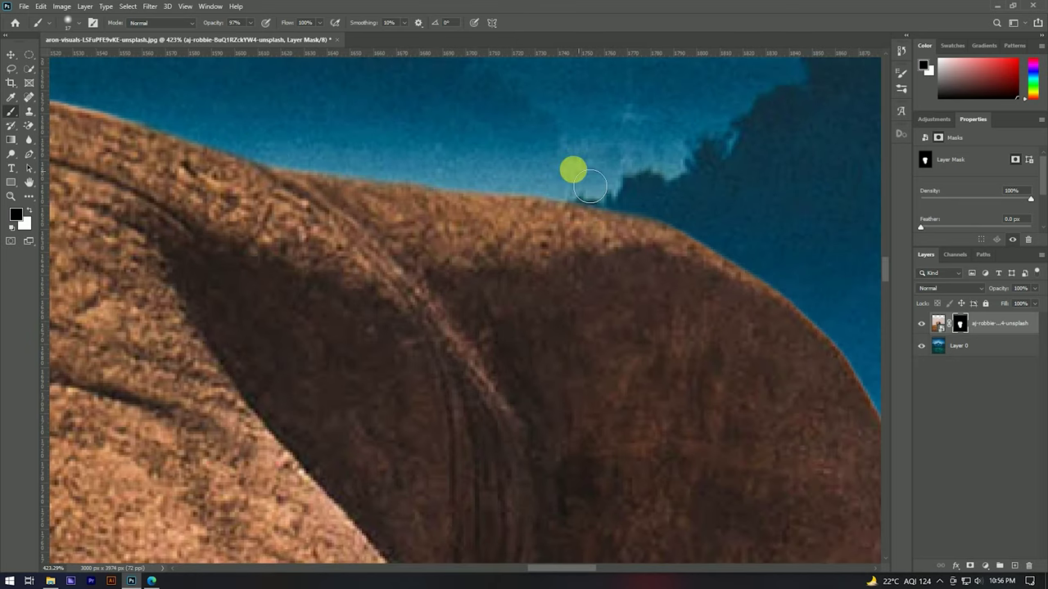
mouse_move(573, 168)
mouse_down()
mouse_move(199, 169)
mouse_move(315, 196)
mouse_up()
scroll(258, 200, down, 3)
scroll(255, 223, down, 2)
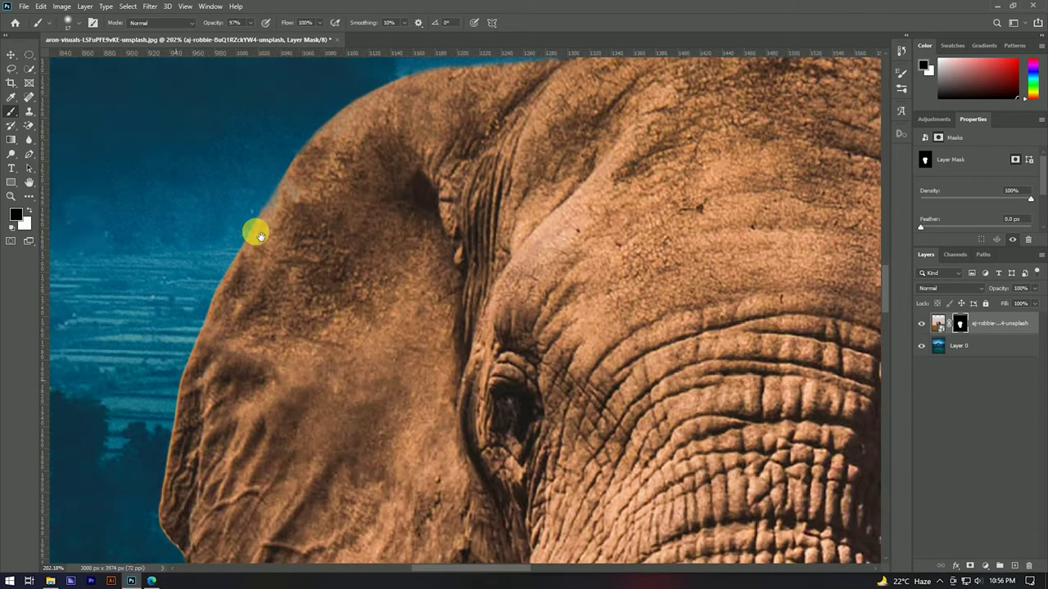
scroll(270, 270, down, 2)
scroll(291, 262, down, 2)
scroll(398, 416, up, 3)
scroll(398, 415, up, 2)
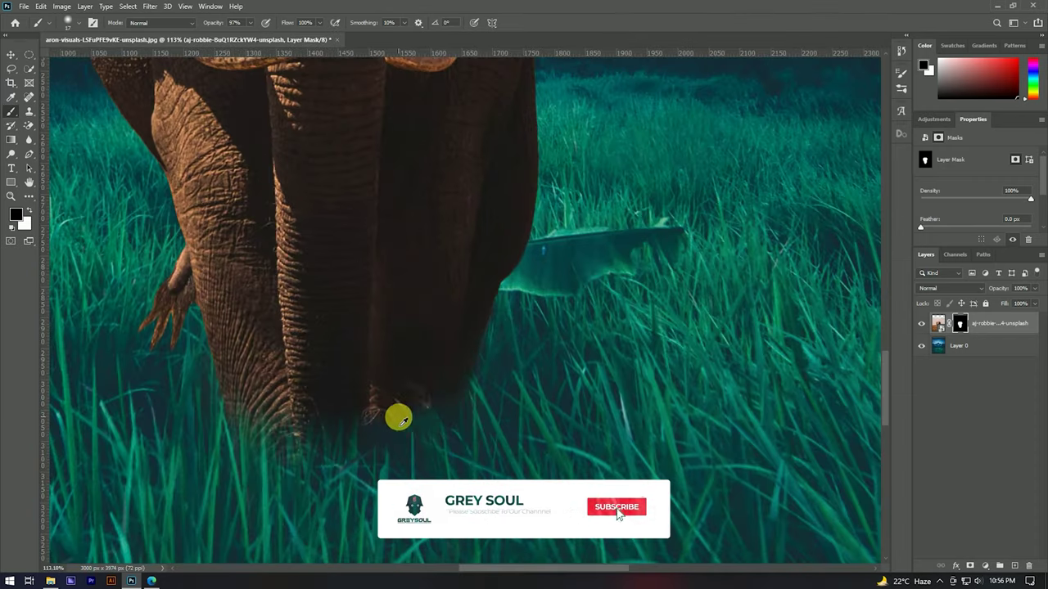
Set a large soft brush to 59% opacity and 46% flow, painting white for the feet.
drag(398, 416, 449, 271)
mouse_move(487, 422)
mouse_down()
mouse_move(511, 289)
mouse_move(409, 283)
mouse_up()
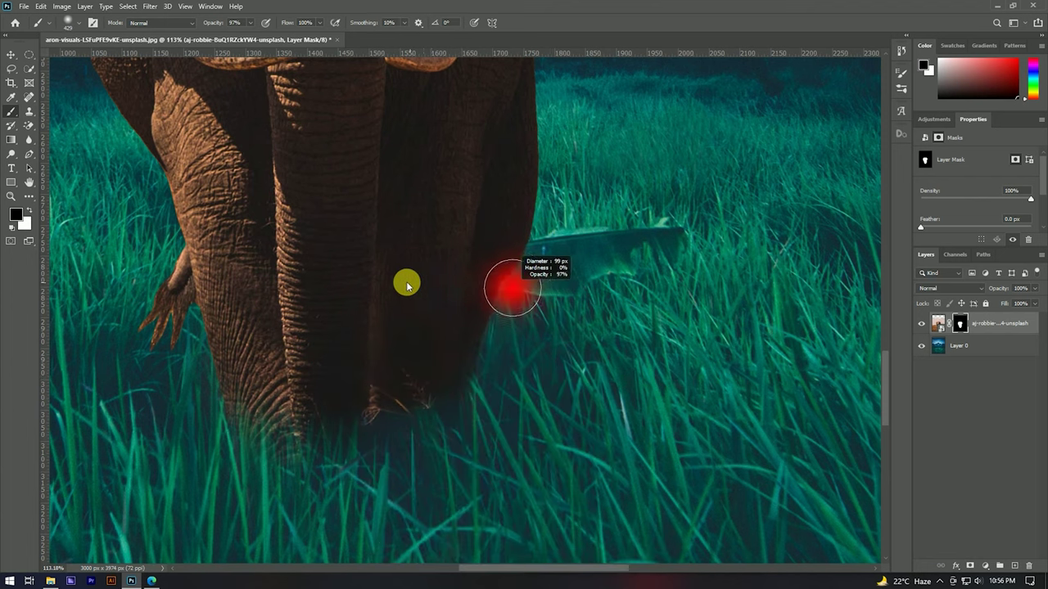
drag(221, 23, 210, 24)
drag(287, 23, 250, 24)
mouse_move(328, 465)
mouse_down()
mouse_move(447, 431)
mouse_move(411, 346)
mouse_up()
key(x)
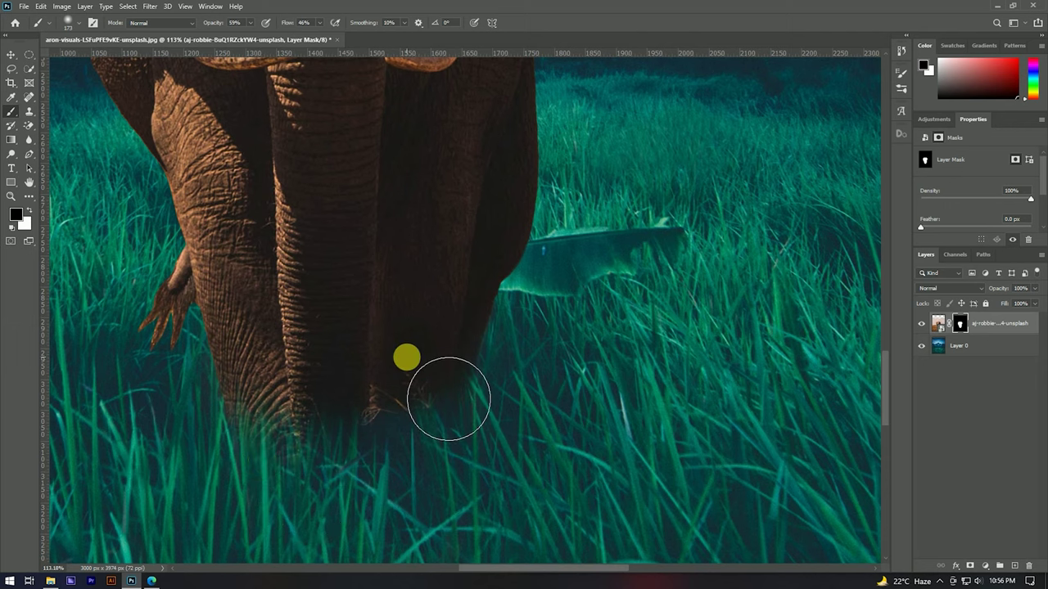
scroll(393, 331, up, 4)
scroll(384, 286, down, 4)
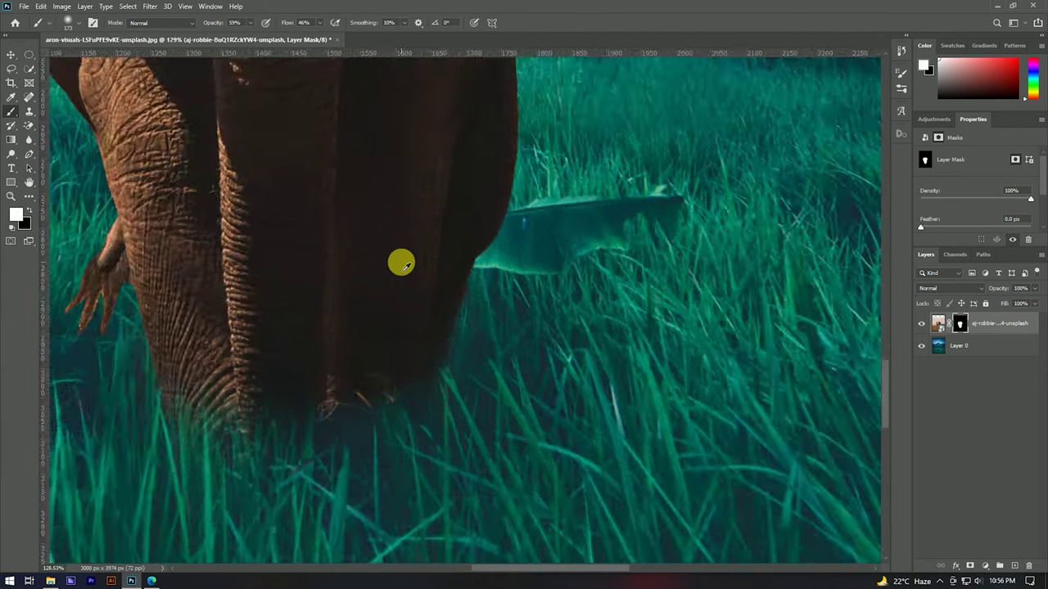
scroll(393, 312, down, 3)
scroll(392, 338, up, 3)
scroll(456, 339, down, 3)
scroll(352, 299, up, 1)
scroll(350, 297, up, 5)
Paint black grass-blade strokes at a −120° brush angle on the mask over the claw tips.
click(93, 22)
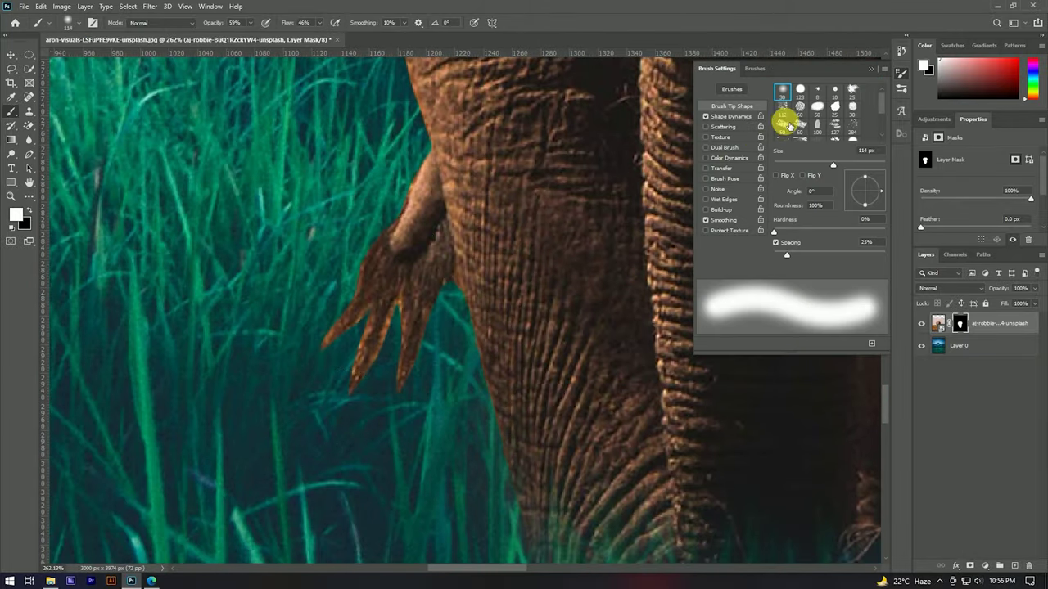
click(782, 106)
mouse_move(876, 193)
mouse_down()
mouse_move(870, 210)
mouse_move(859, 206)
mouse_up()
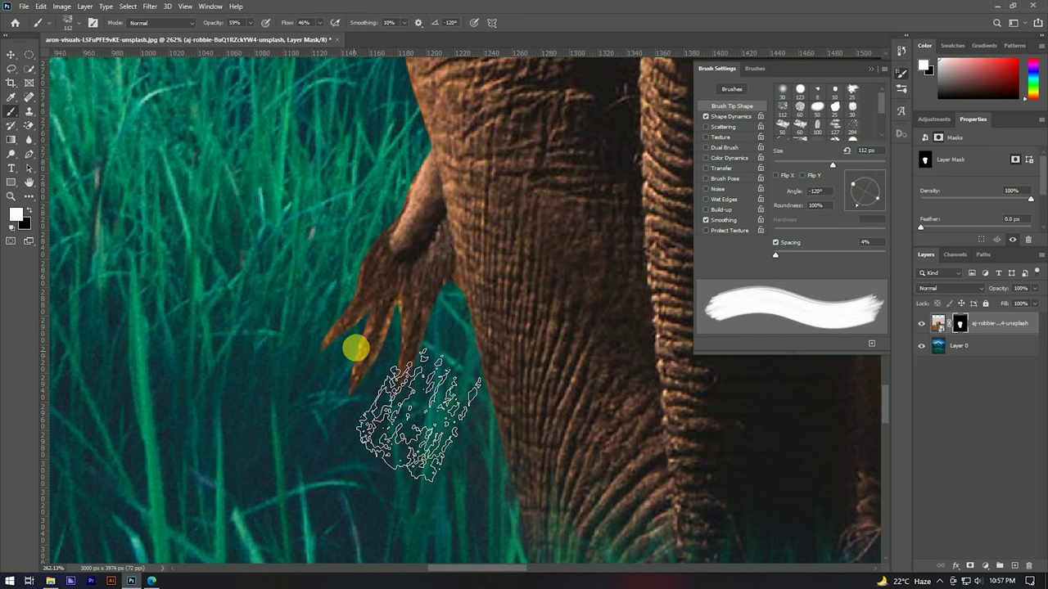
key(x)
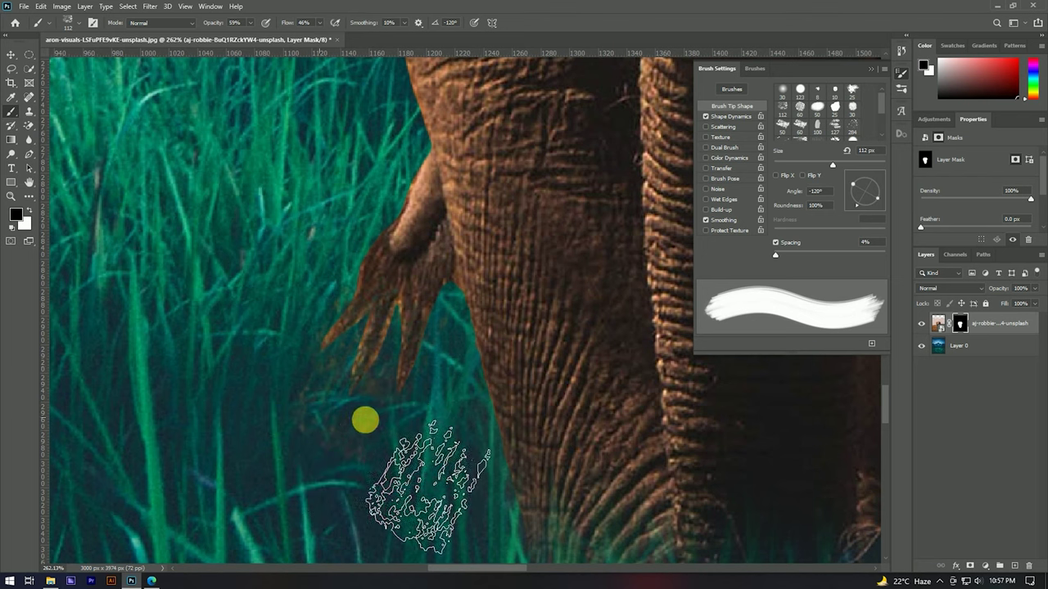
mouse_move(357, 385)
mouse_down()
mouse_move(351, 341)
mouse_move(347, 369)
mouse_move(377, 344)
mouse_move(336, 304)
mouse_up()
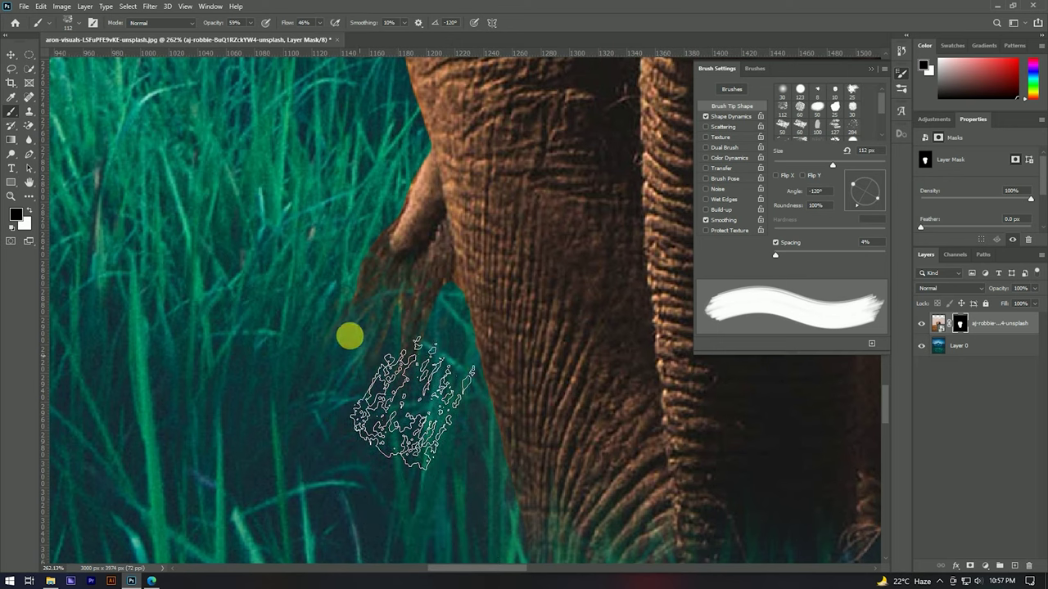
Refine the mask along the elephant's leg edge with a 30 px soft round brush.
click(785, 94)
scroll(433, 306, up, 1)
scroll(438, 307, up, 1)
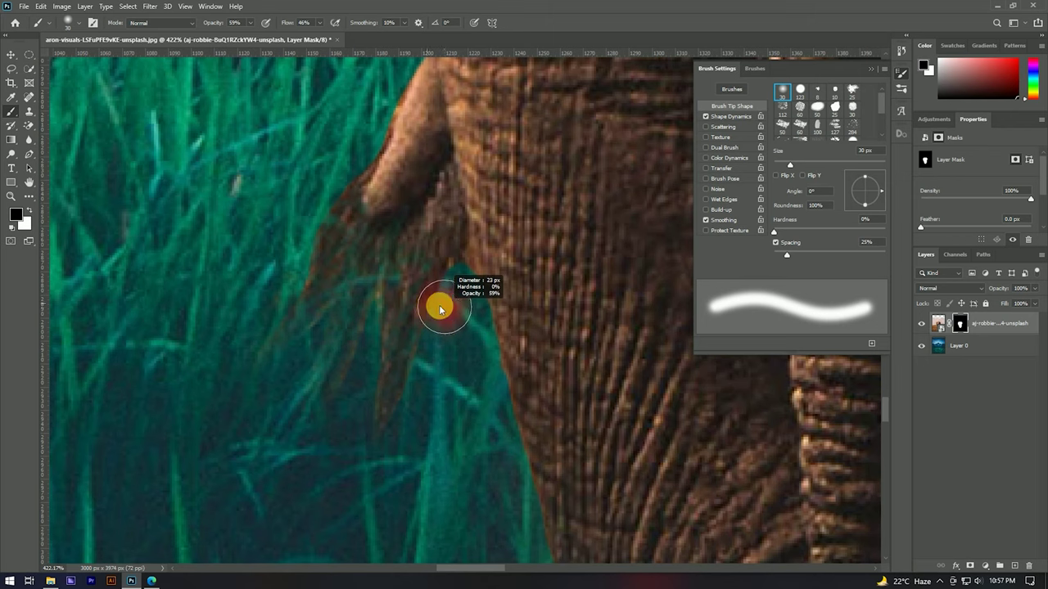
scroll(323, 158, up, 1)
drag(396, 159, 376, 199)
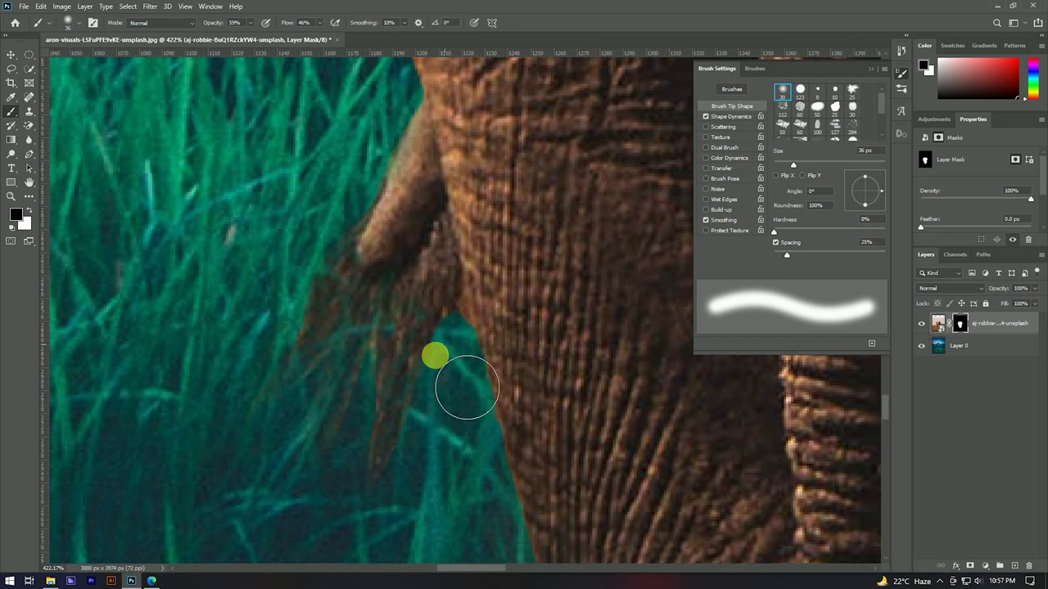
Shrink the brush to 10 px and clean up more of the leg edge.
scroll(429, 336, down, 1)
alt+right_click(423, 339)
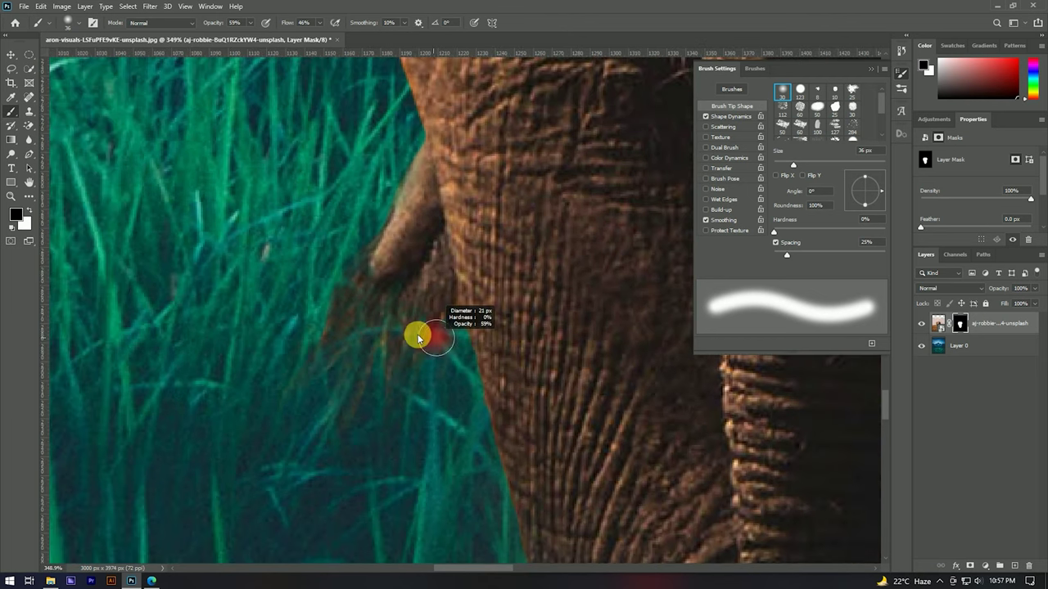
scroll(472, 336, up, 2)
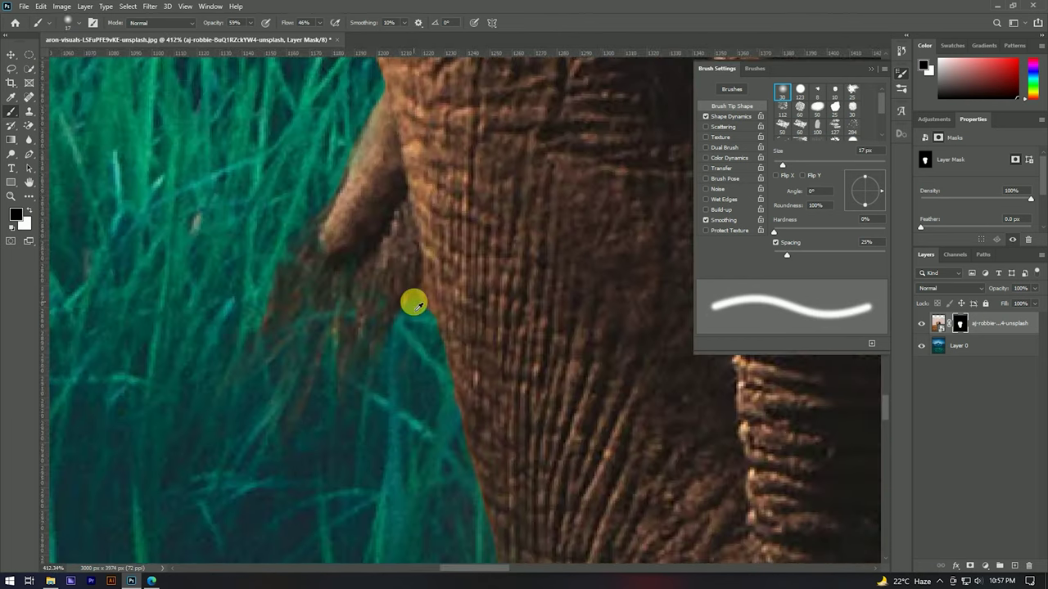
alt+right_click(415, 303)
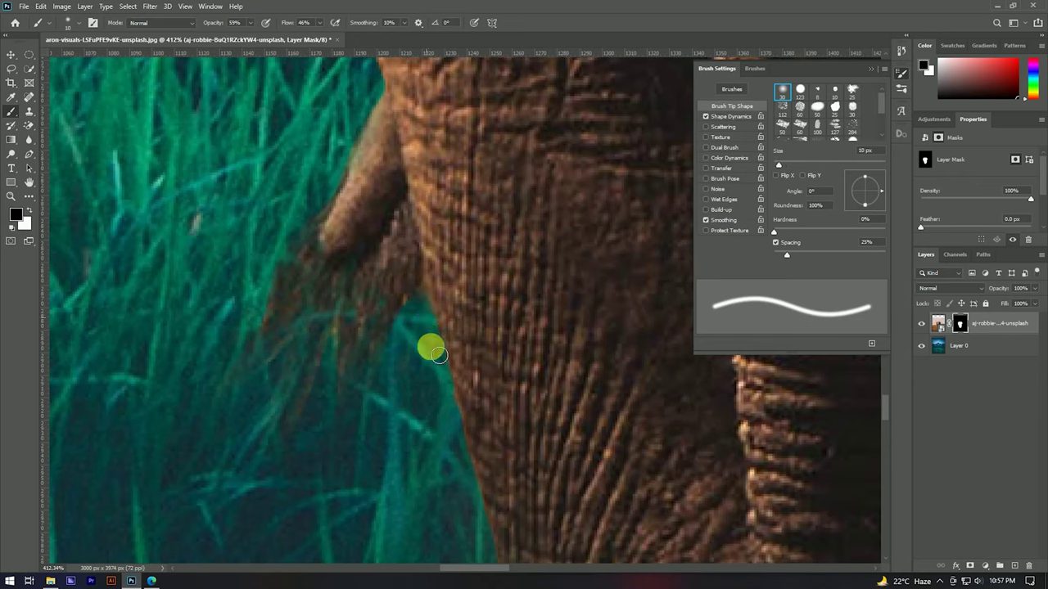
drag(453, 440, 360, 259)
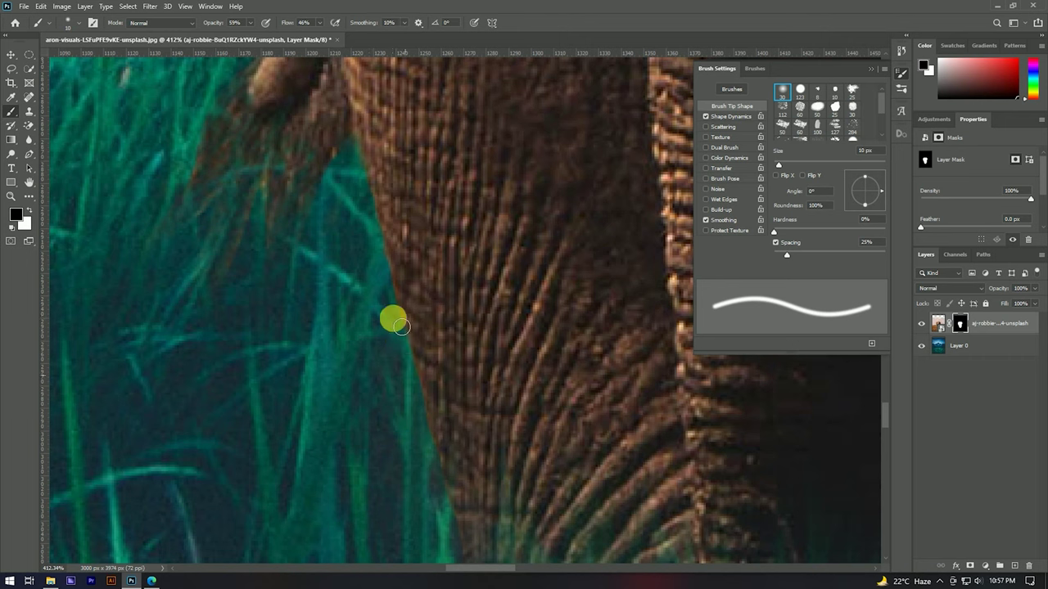
Zoom out to view the whole composite and switch to the Move tool.
scroll(384, 340, down, 3)
scroll(358, 321, down, 3)
scroll(357, 320, down, 3)
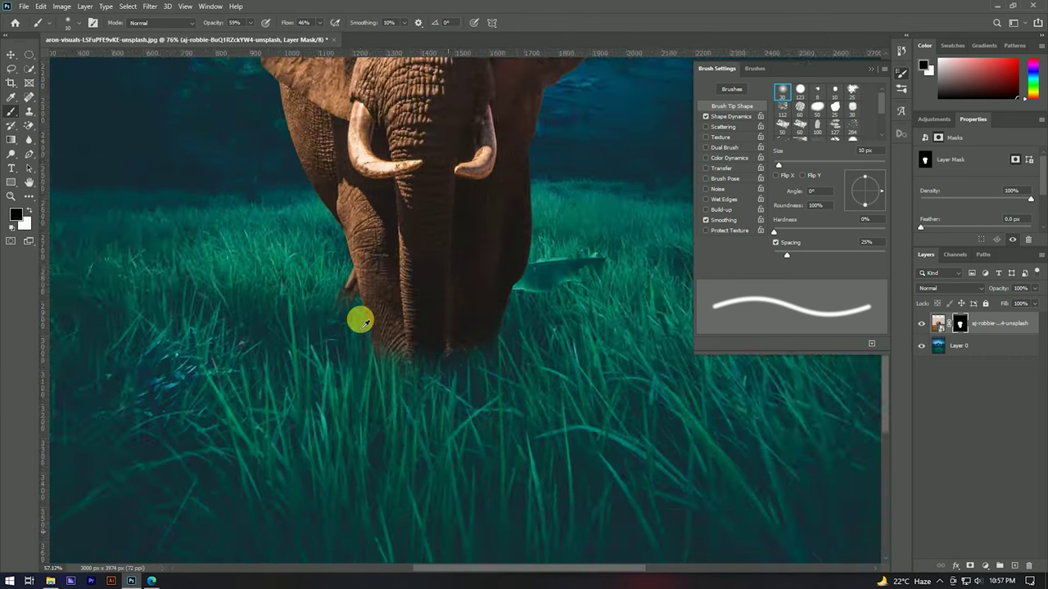
scroll(358, 326, down, 2)
scroll(352, 330, down, 2)
scroll(409, 319, up, 3)
key(v)
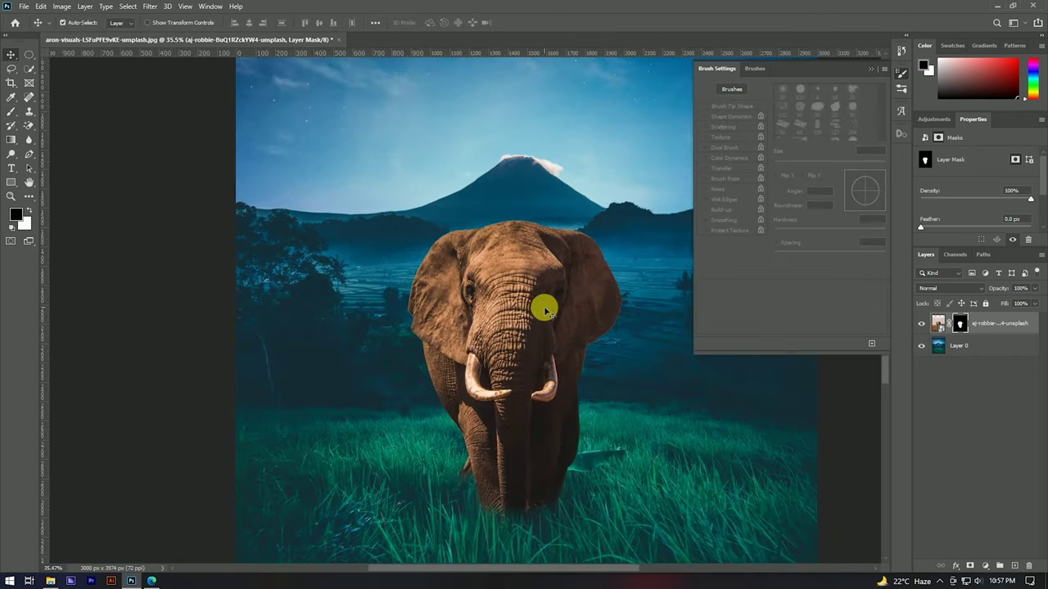
scroll(464, 281, down, 2)
scroll(489, 288, up, 2)
scroll(471, 344, down, 1)
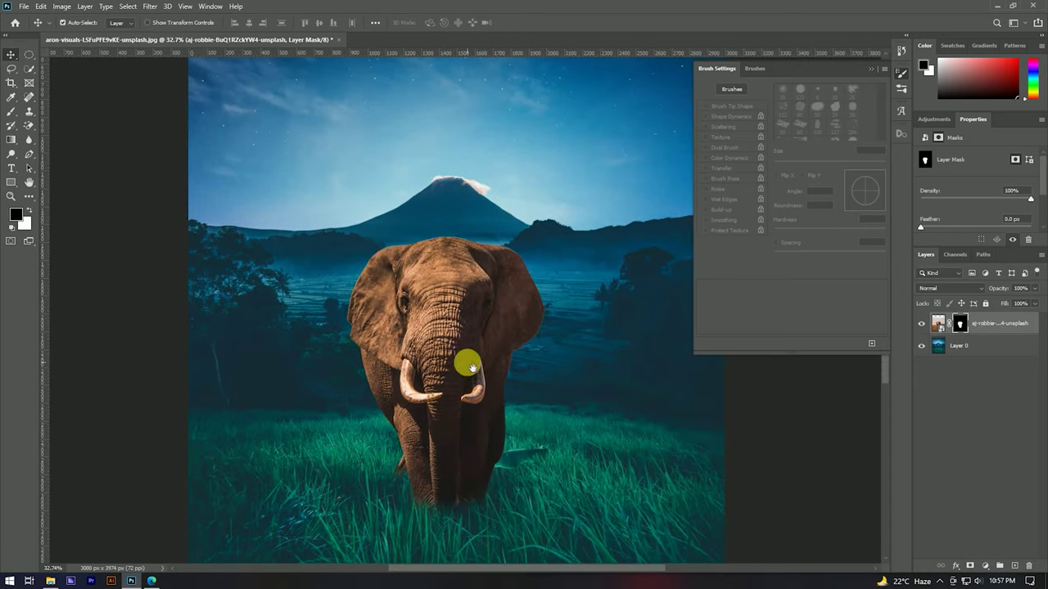
Clip a Color Balance layer to the elephant with midtones −70 cyan, +5 green, +7 blue.
click(1008, 334)
click(985, 566)
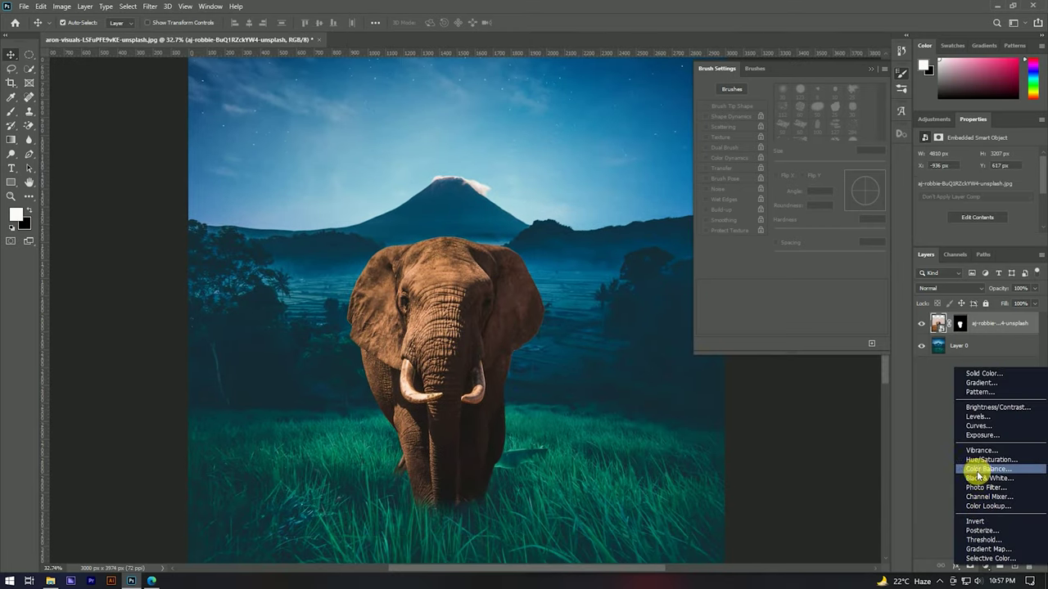
click(987, 469)
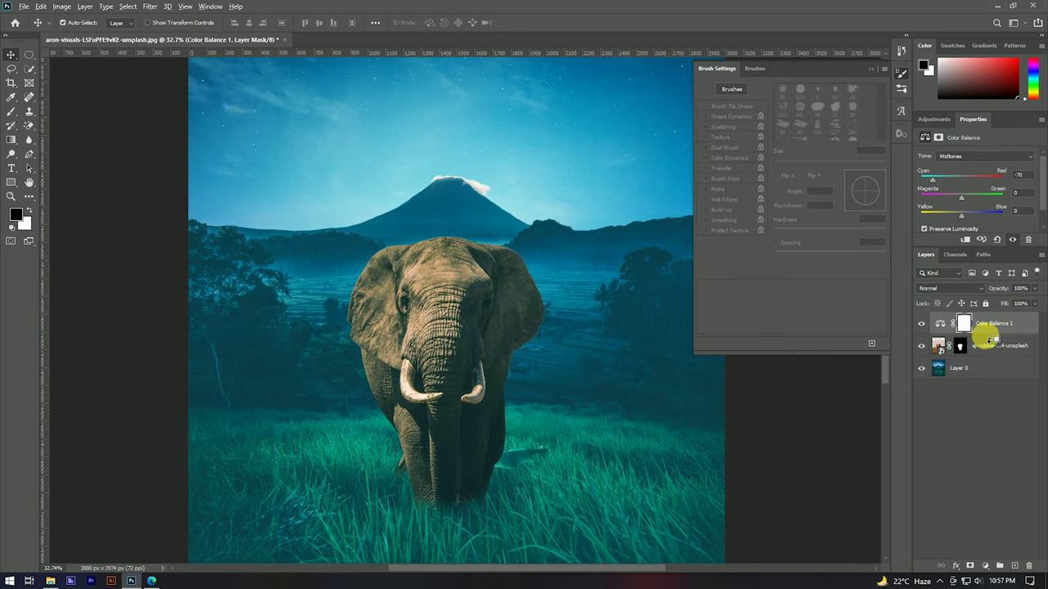
alt+click(989, 336)
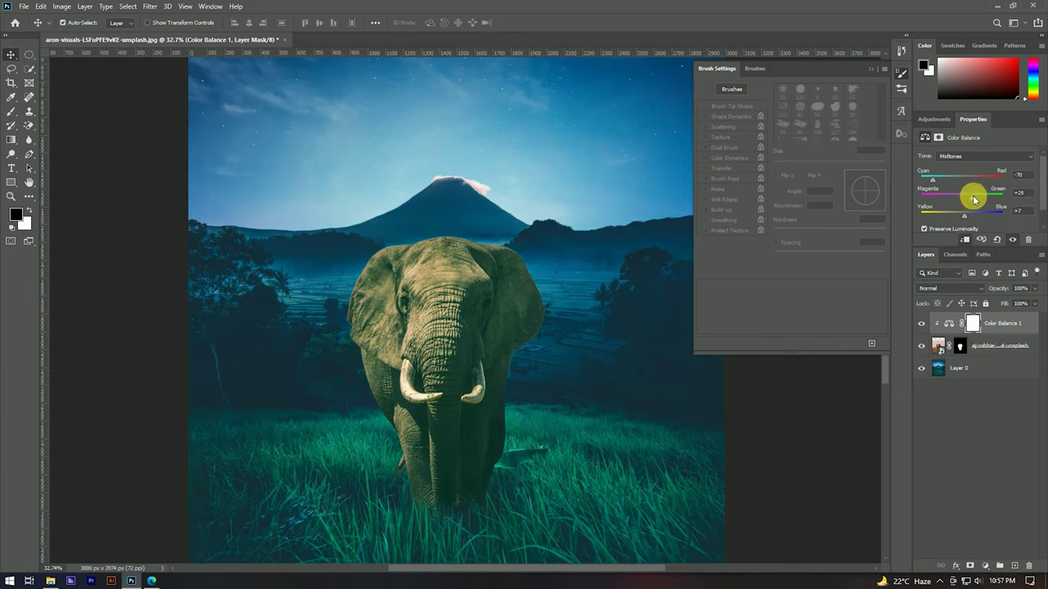
drag(974, 200, 964, 200)
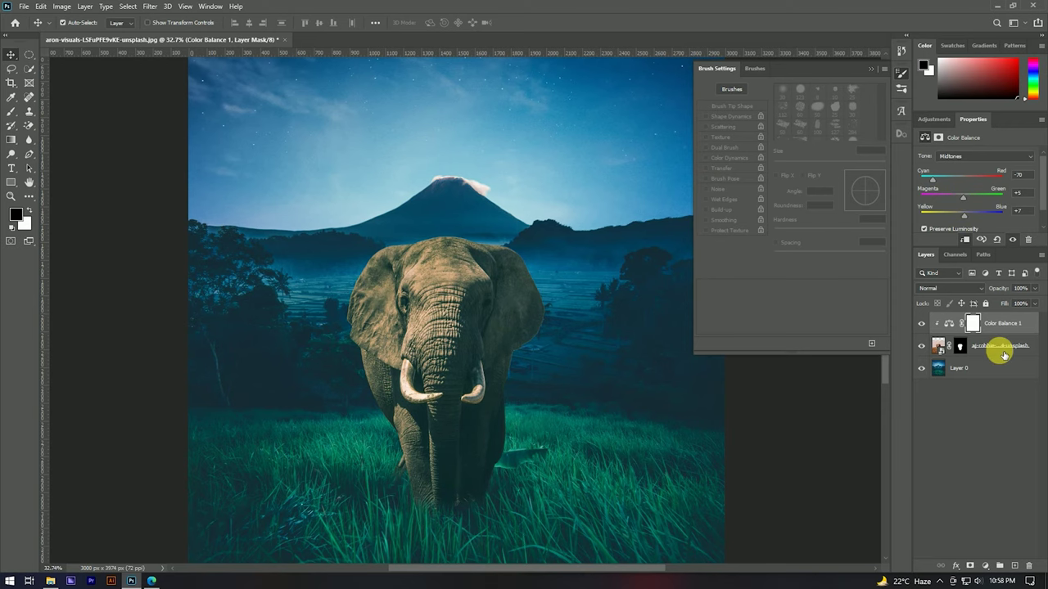
scroll(430, 311, down, 3)
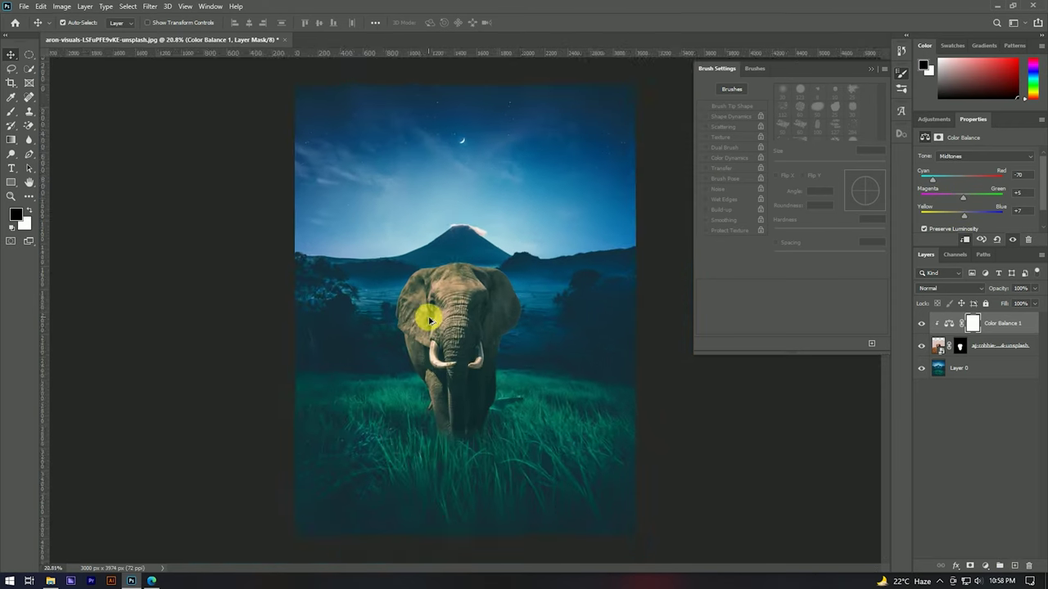
scroll(502, 328, up, 2)
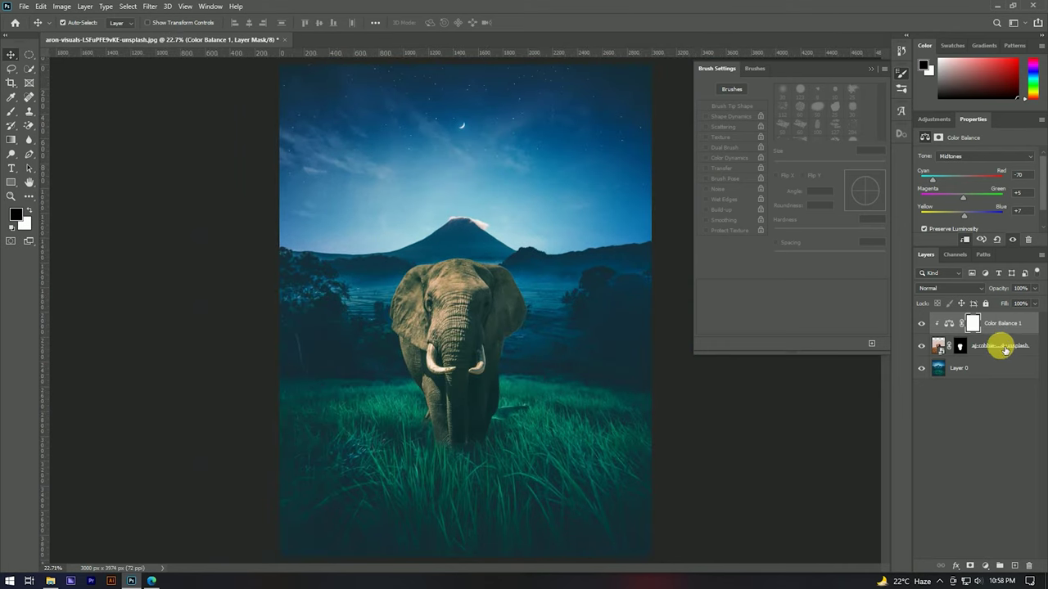
click(1002, 352)
Merge Color Balance into the elephant layer, convert it to a smart object, and launch Camera Raw.
key(ctrl+e)
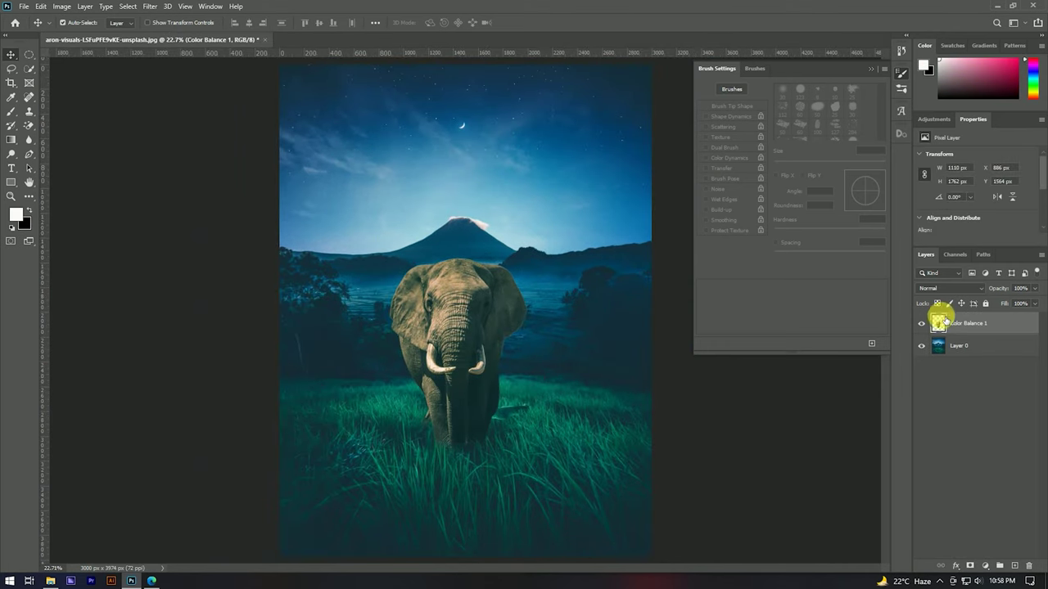
click(923, 326)
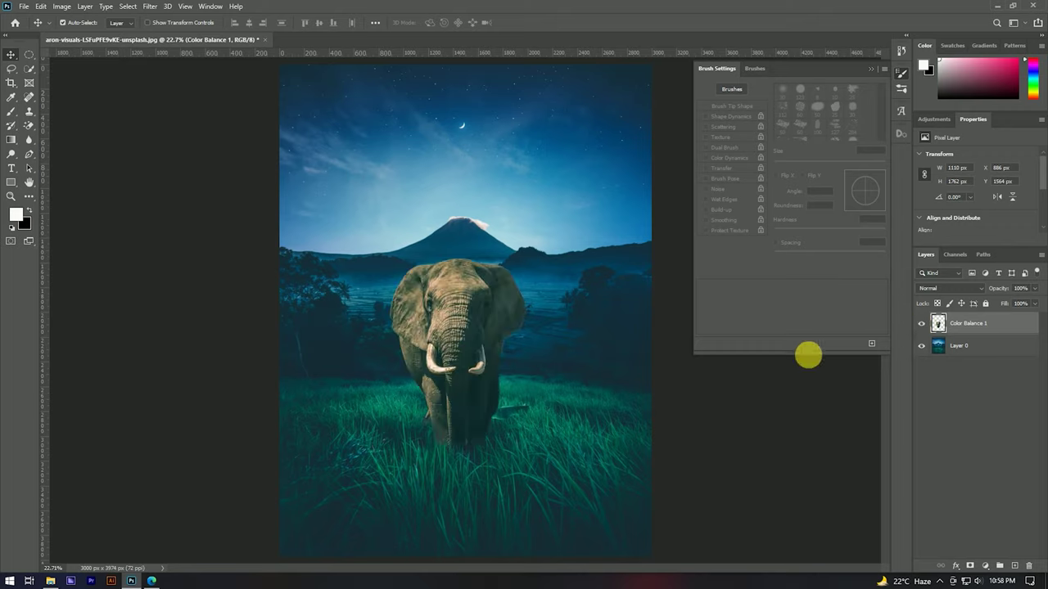
scroll(491, 303, down, 2)
scroll(499, 306, up, 4)
right_click(999, 325)
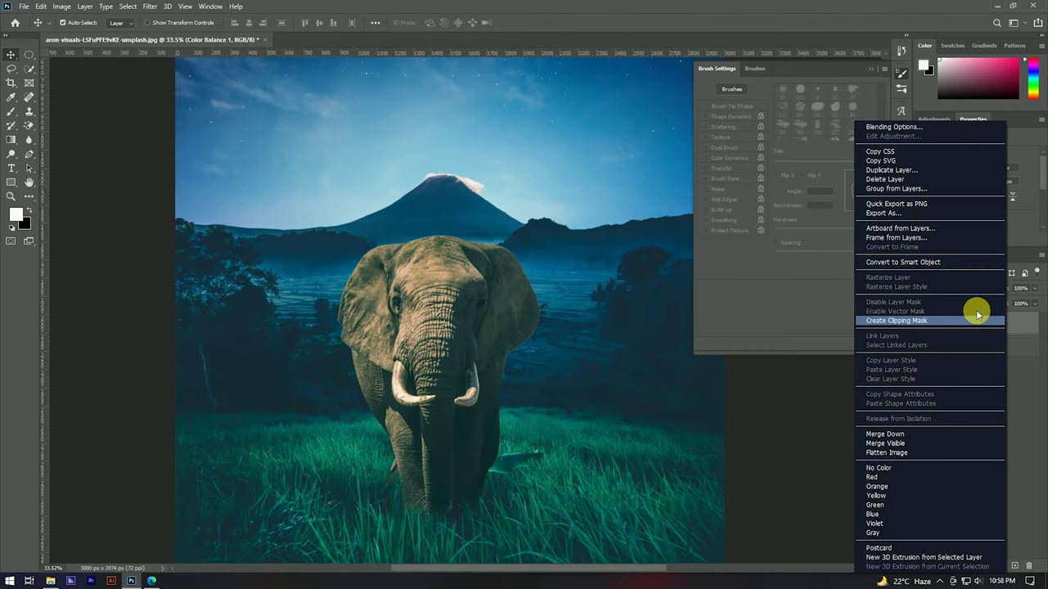
click(880, 262)
scroll(262, 123, down, 2)
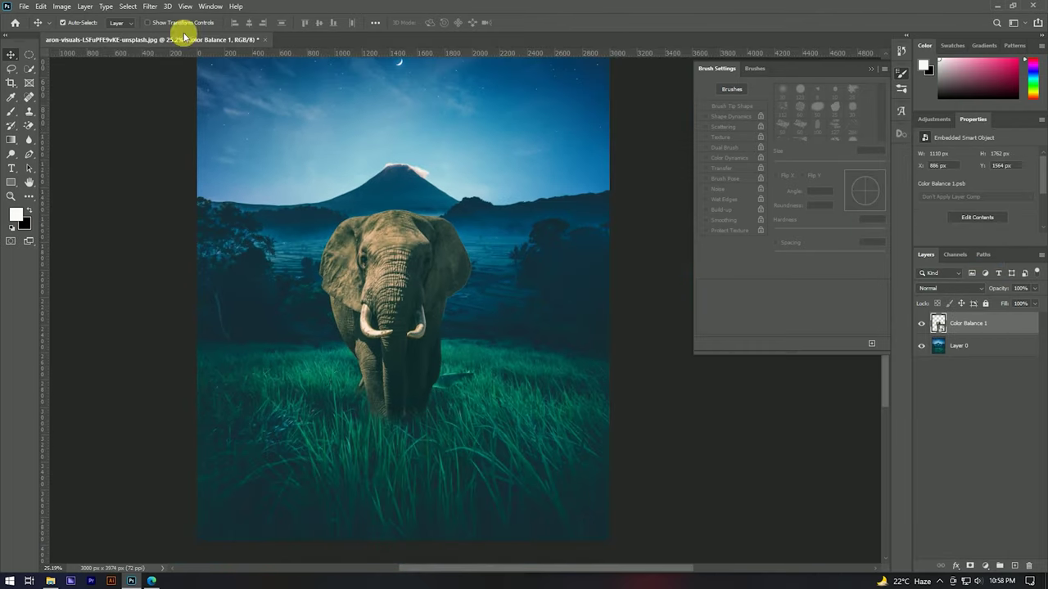
click(148, 8)
click(181, 72)
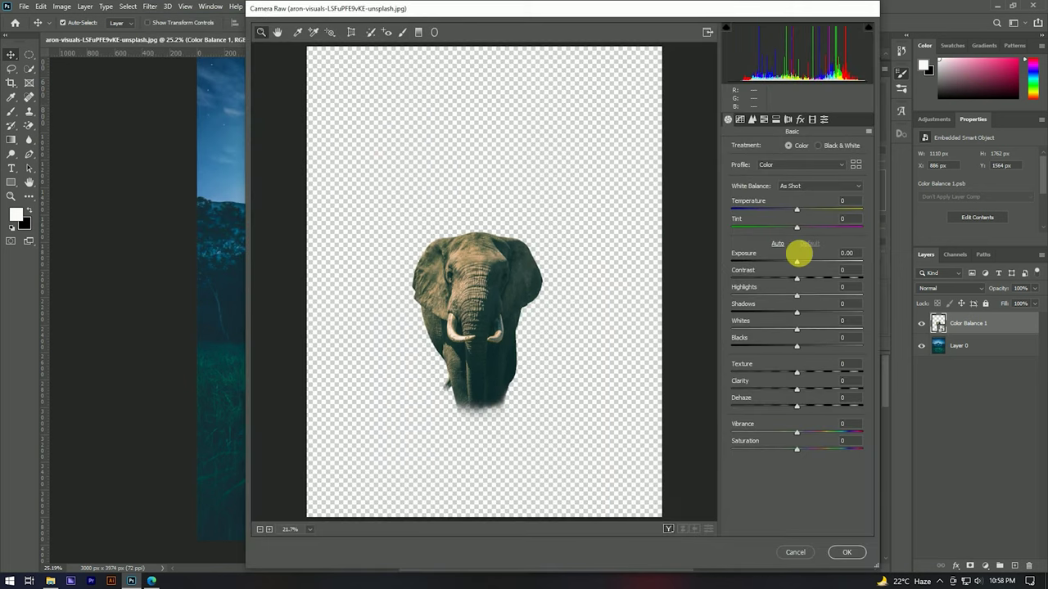
Set Camera Raw contrast +17, temperature −13 and blue primary hue −17, then apply.
mouse_move(797, 279)
mouse_down()
mouse_move(807, 279)
mouse_move(794, 262)
mouse_up()
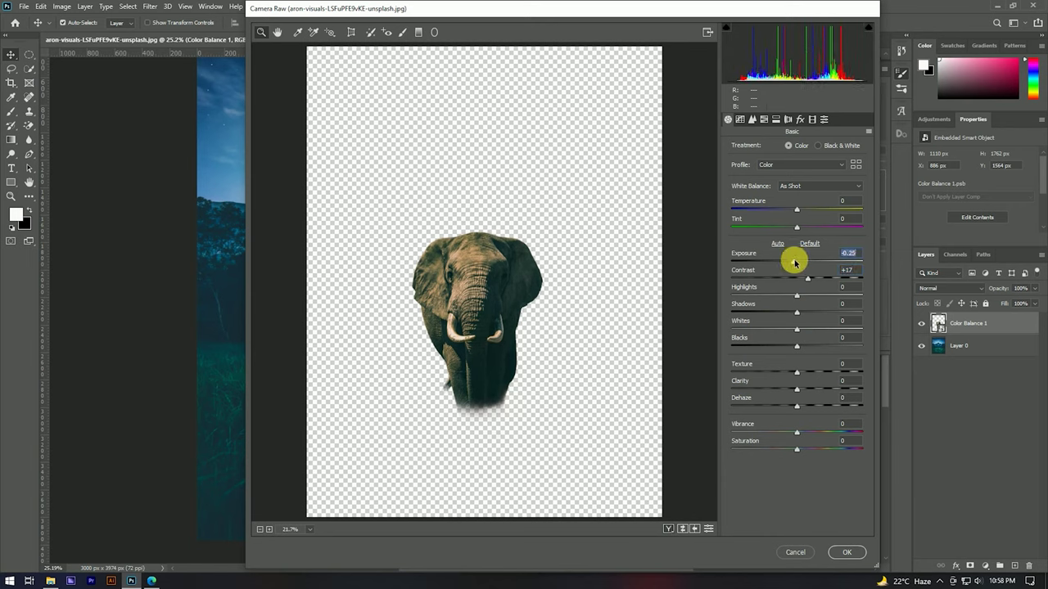
drag(795, 212, 789, 211)
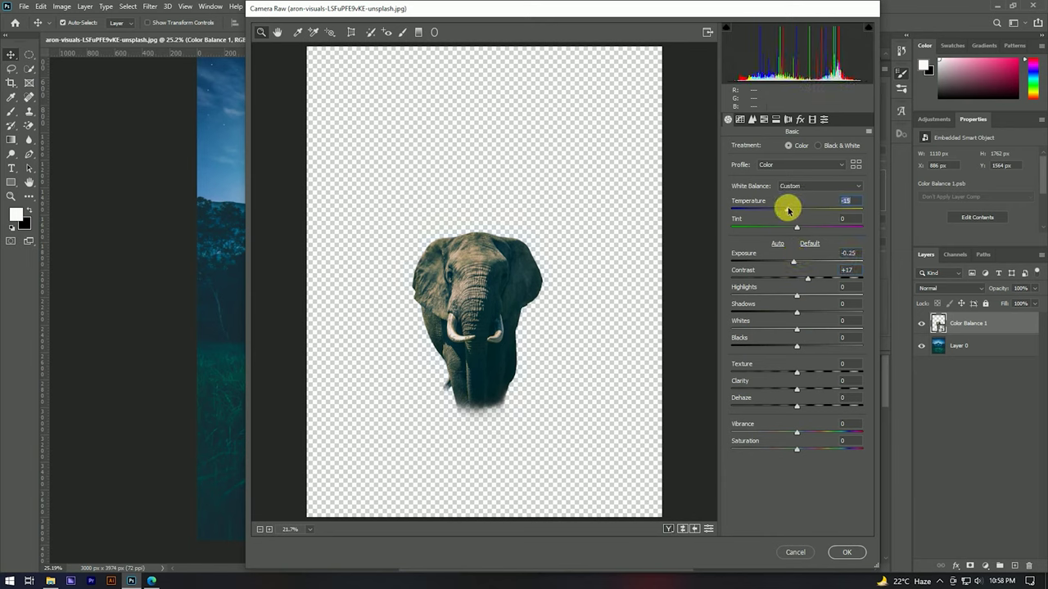
click(812, 119)
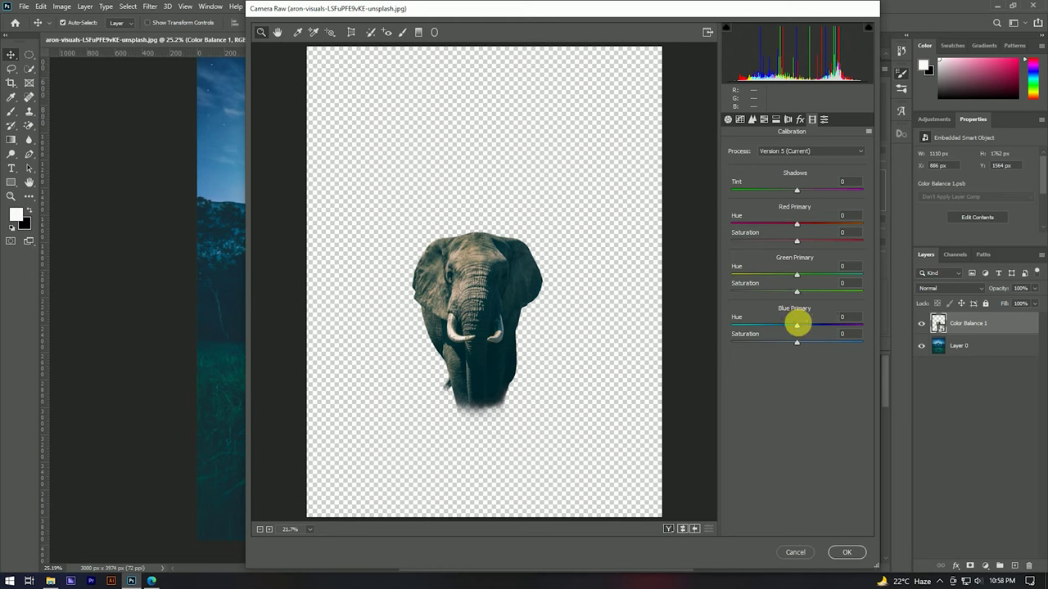
drag(791, 326, 813, 336)
click(861, 552)
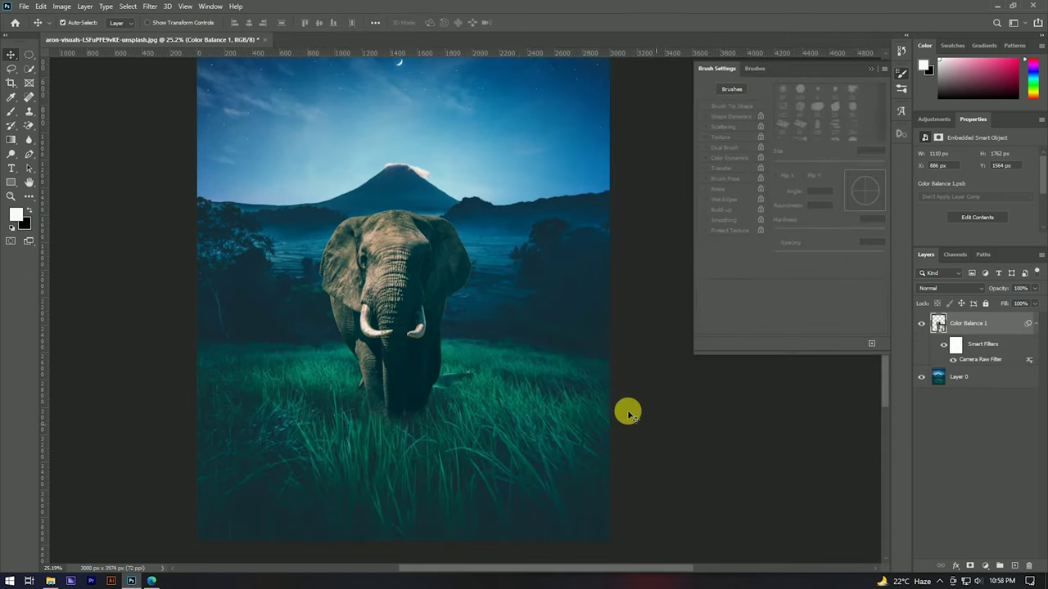
Zoom in and out to inspect the graded composite.
scroll(504, 329, down, 3)
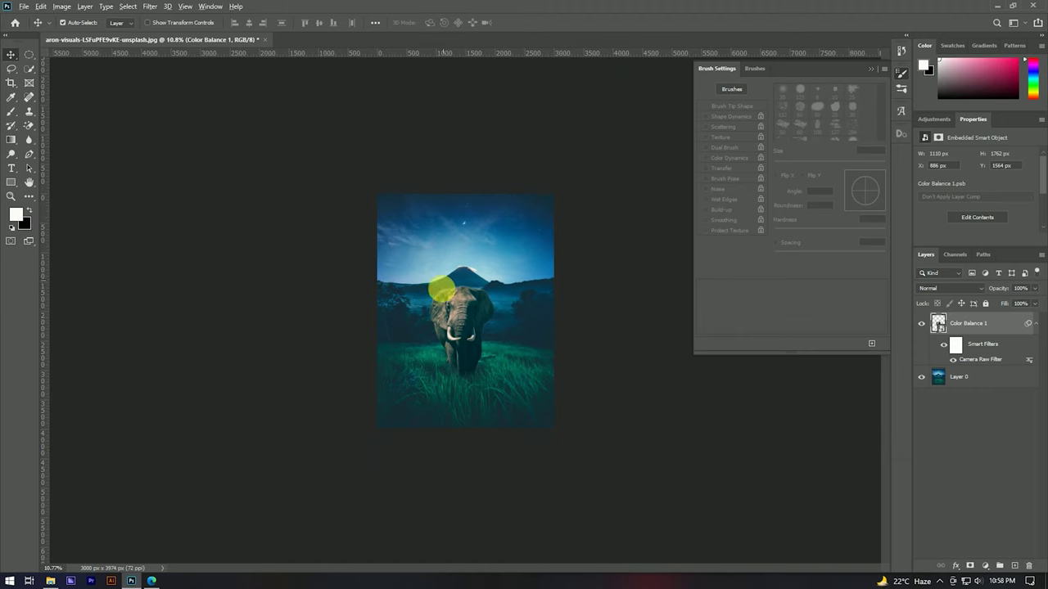
scroll(468, 251, up, 5)
scroll(470, 320, up, 2)
scroll(510, 316, down, 3)
scroll(491, 298, down, 2)
scroll(515, 273, up, 4)
scroll(497, 276, down, 4)
scroll(445, 299, down, 1)
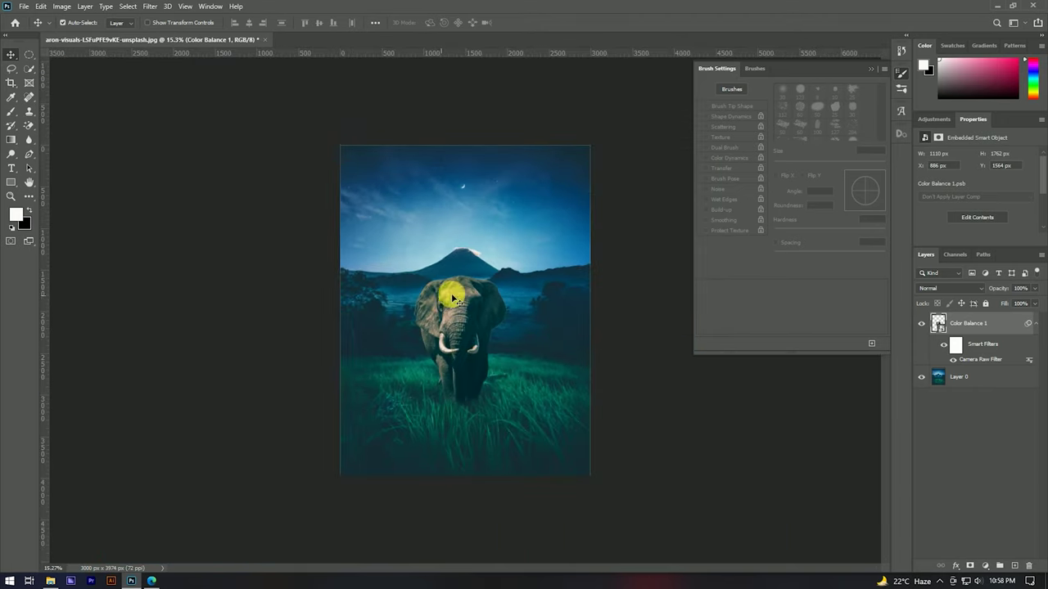
scroll(451, 293, up, 3)
scroll(498, 250, up, 2)
scroll(393, 229, up, 1)
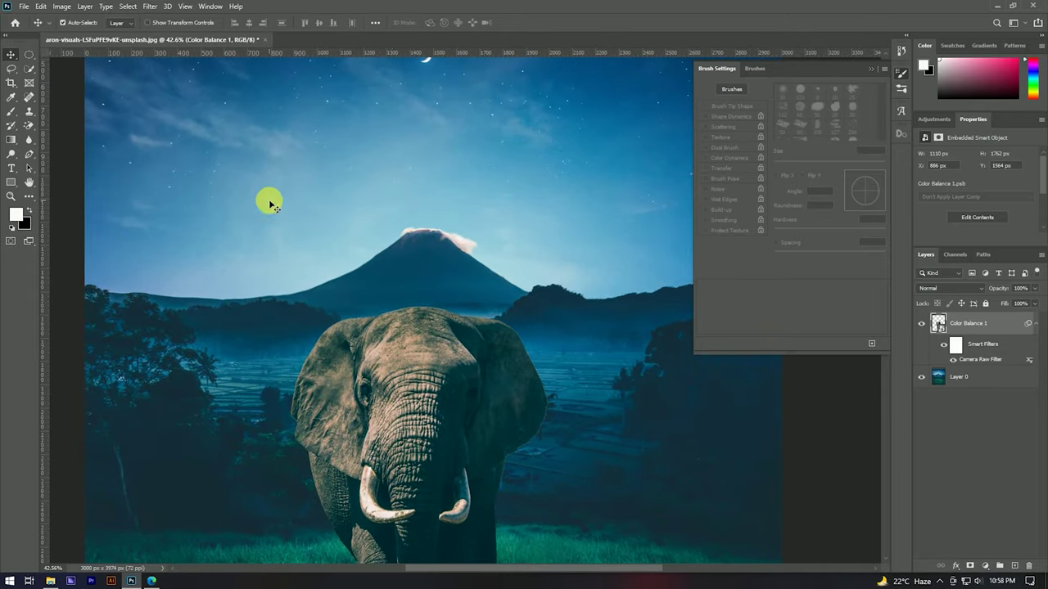
scroll(271, 205, down, 2)
scroll(261, 197, down, 1)
scroll(245, 190, up, 1)
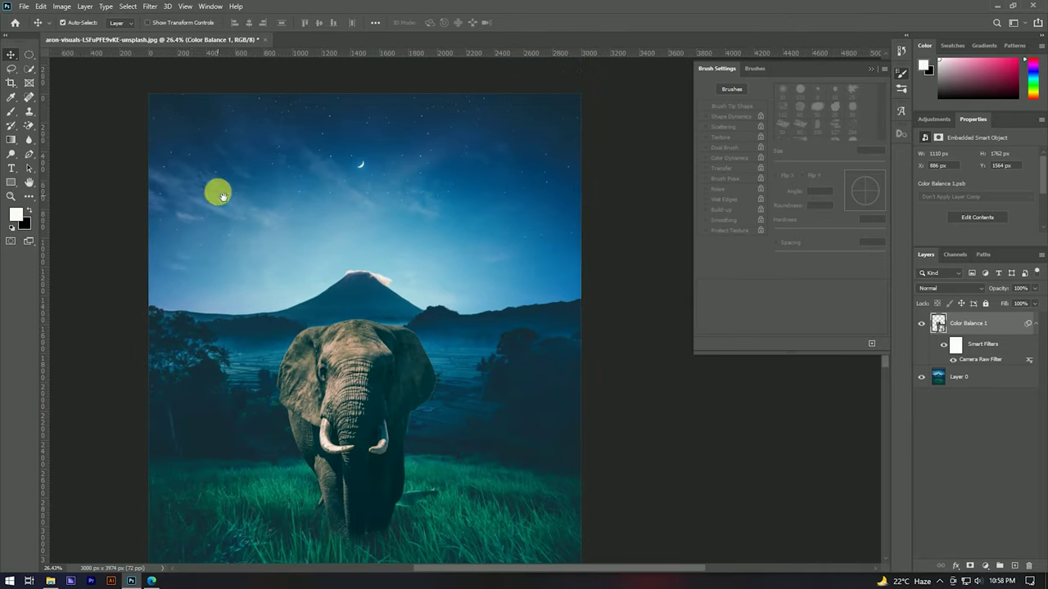
Collapse the elephant's smart filter list, select Layer 0, and stamp all visible layers into a new layer.
click(29, 54)
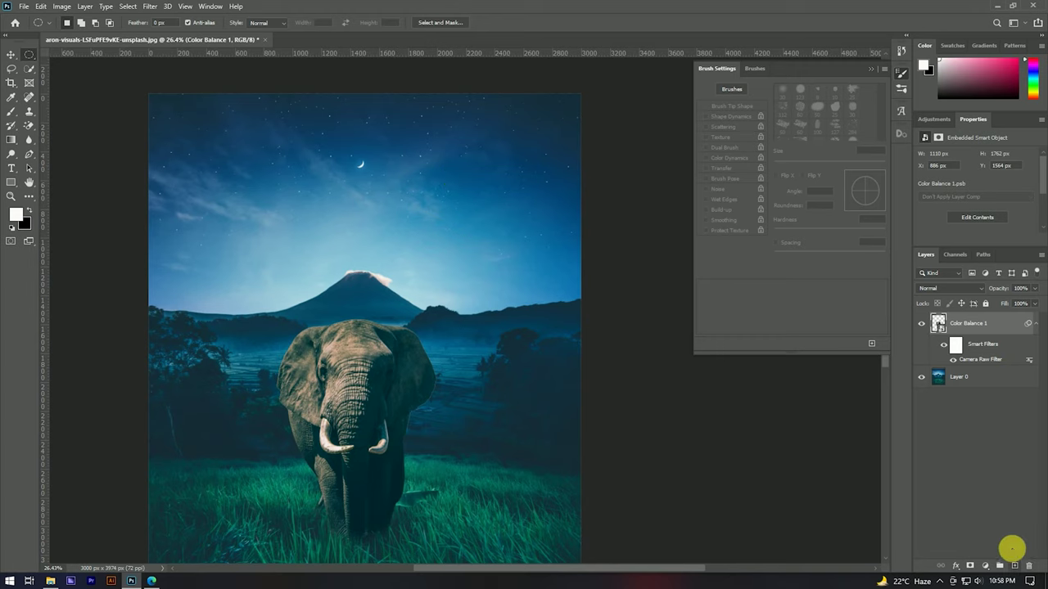
click(1036, 323)
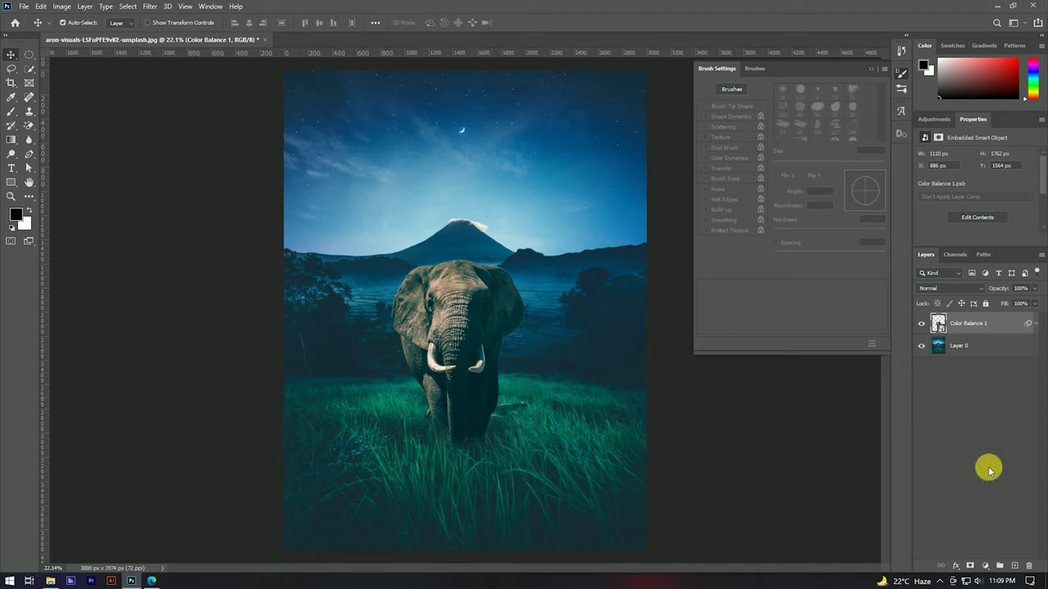
click(990, 346)
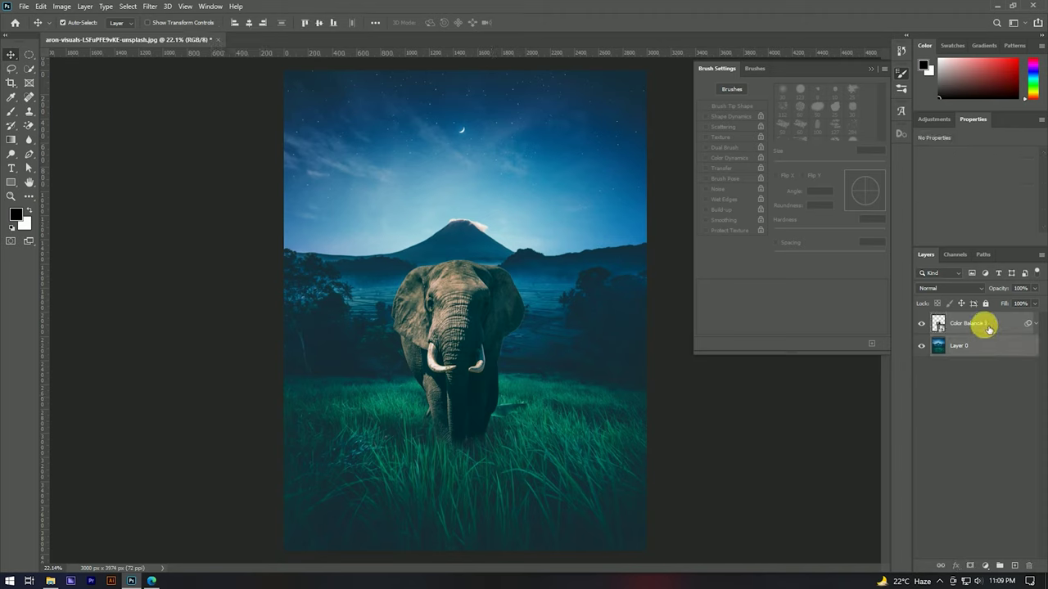
key(ctrl+shift+alt+e)
Convert the merged layer to a smart object and apply a Camera Raw filter to it.
right_click(981, 324)
click(870, 262)
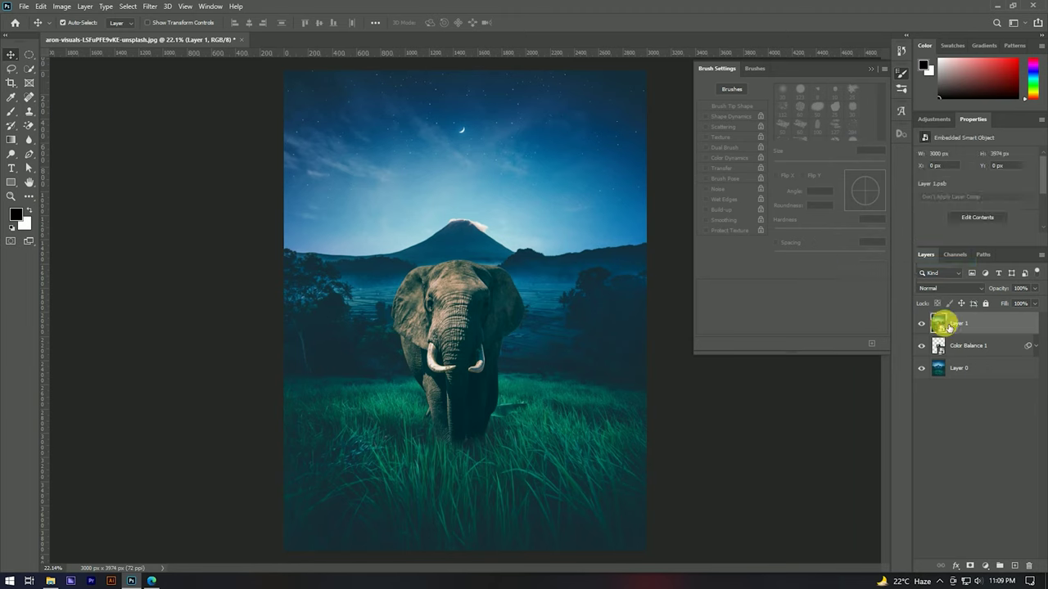
click(153, 7)
mouse_move(156, 129)
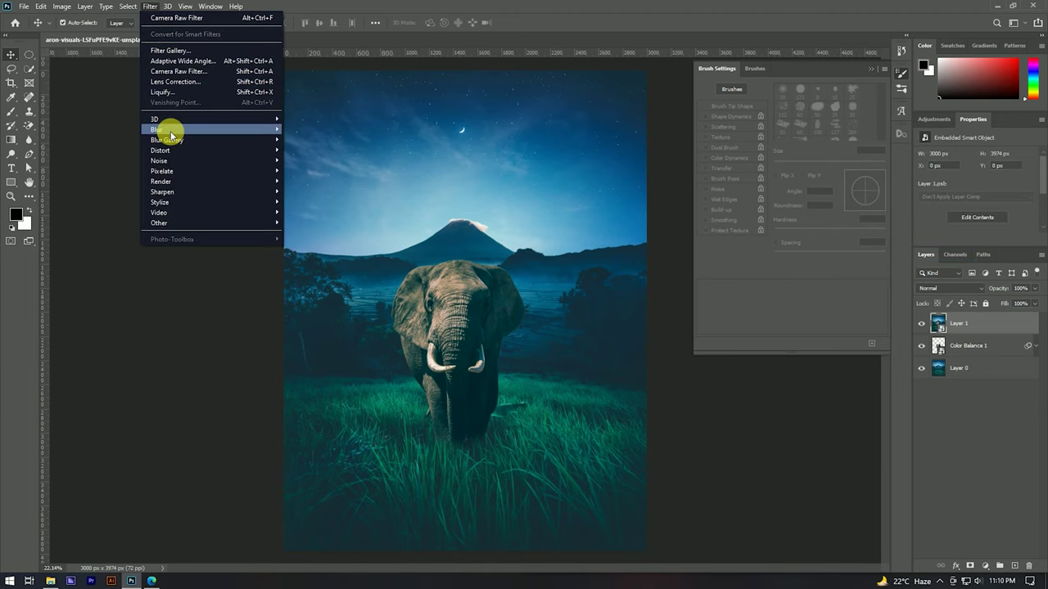
click(172, 71)
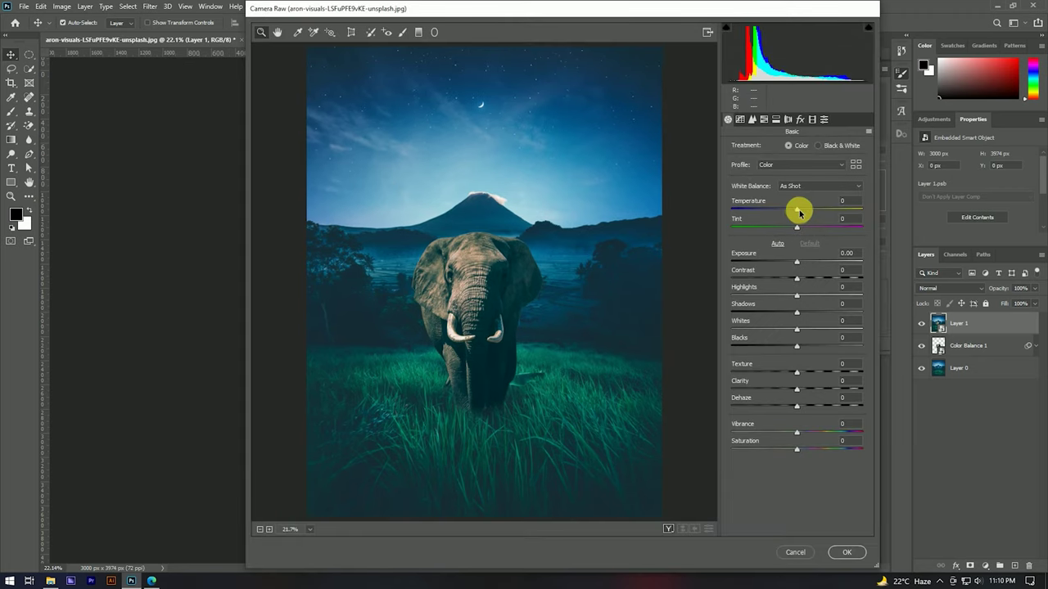
Nudge temperature warmer, raise contrast, and add a dark corner vignette.
drag(794, 213, 800, 215)
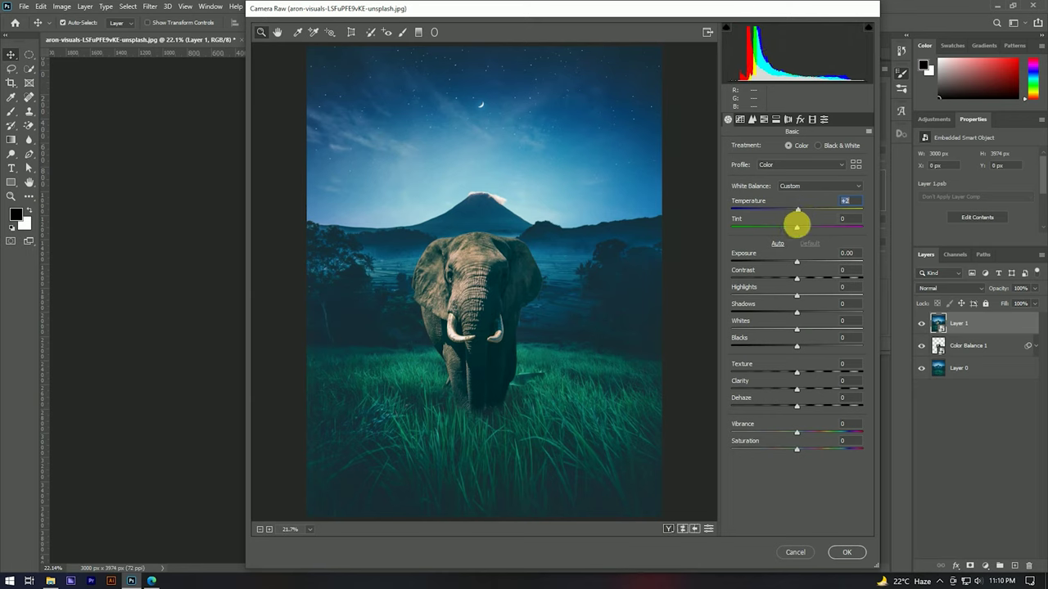
drag(809, 280, 820, 280)
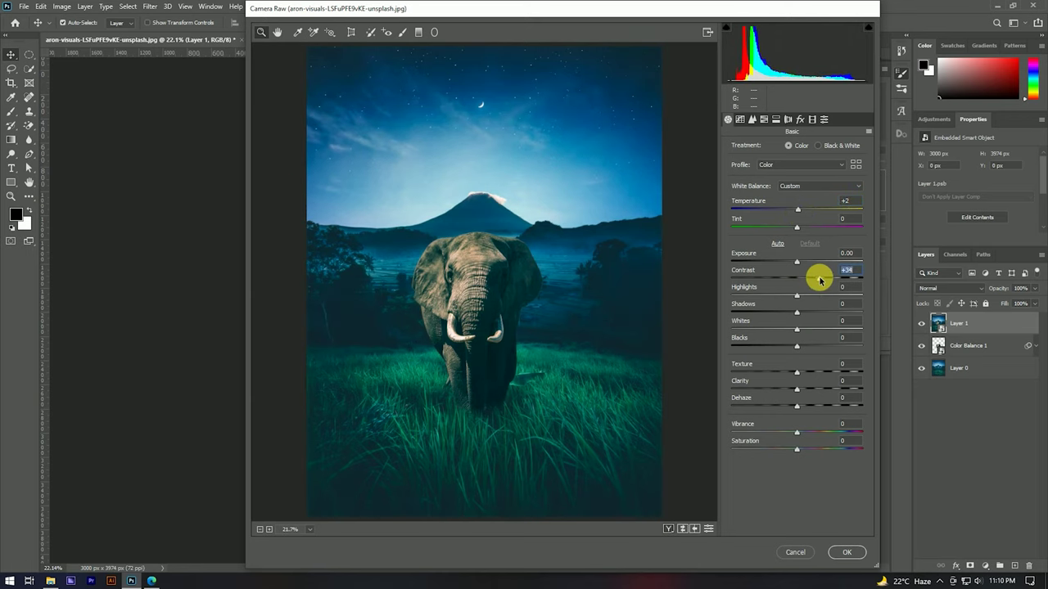
click(800, 119)
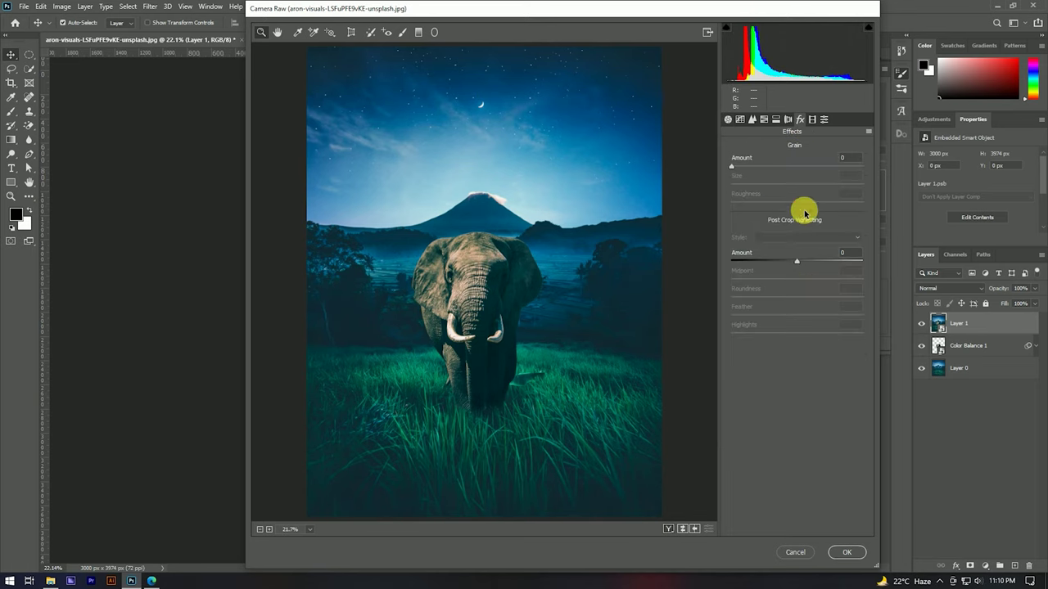
drag(802, 259, 777, 260)
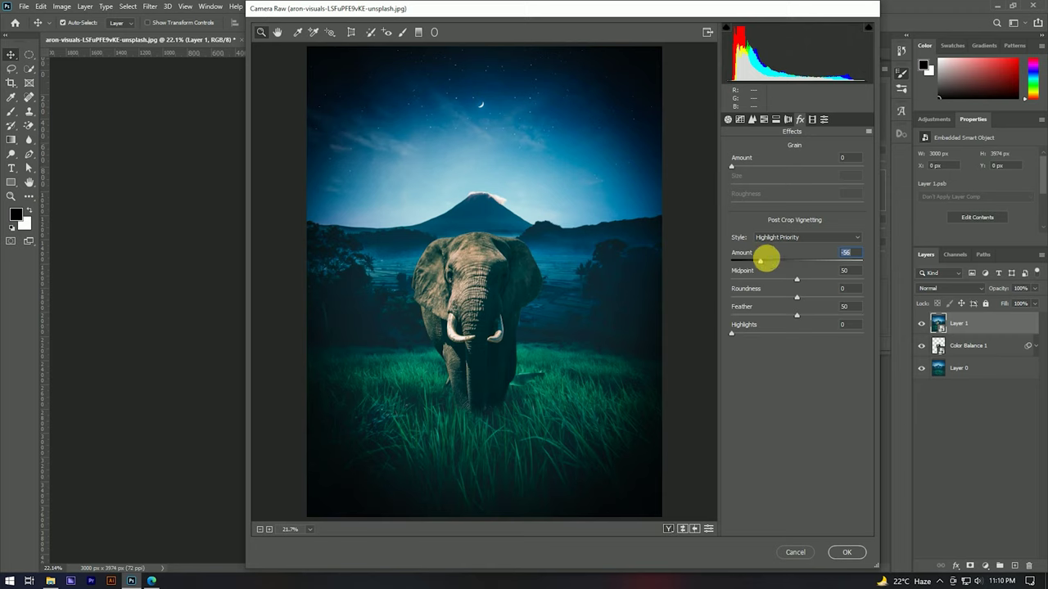
drag(767, 261, 771, 262)
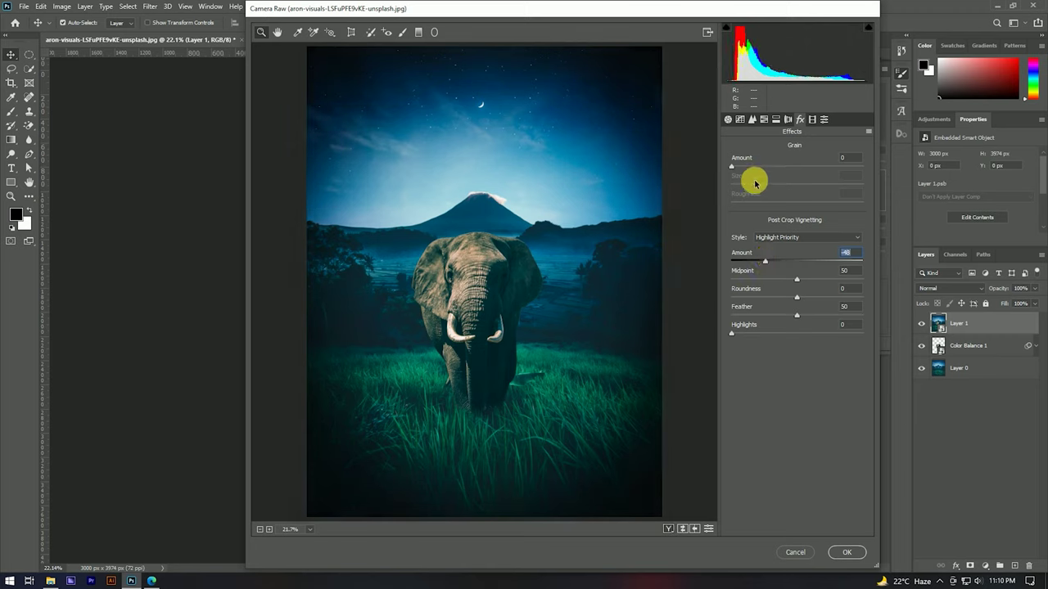
Lower exposure to −0.80 and cool the temperature toward blue.
click(728, 120)
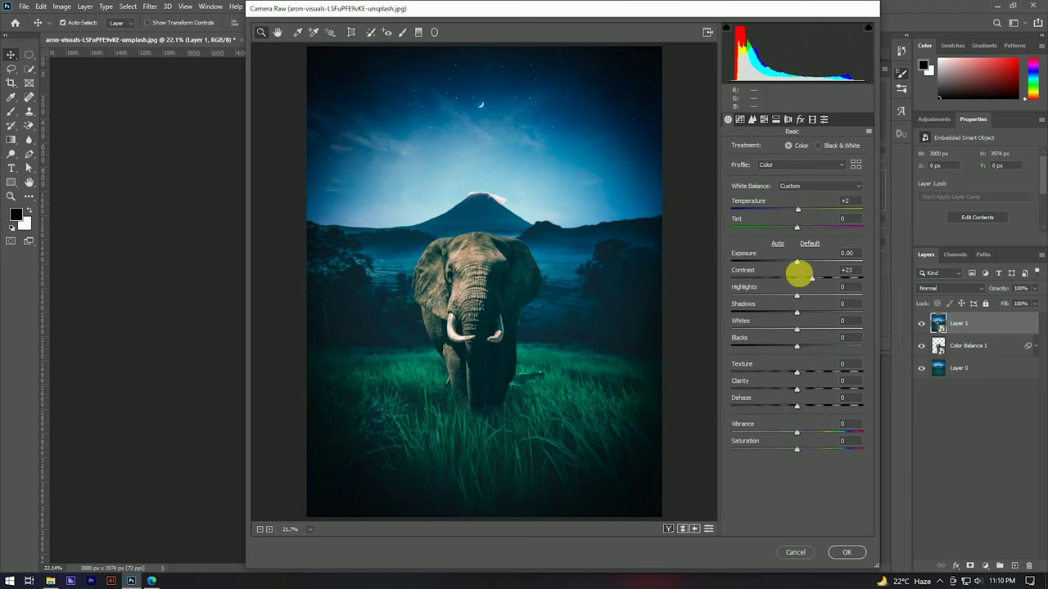
drag(798, 264, 786, 262)
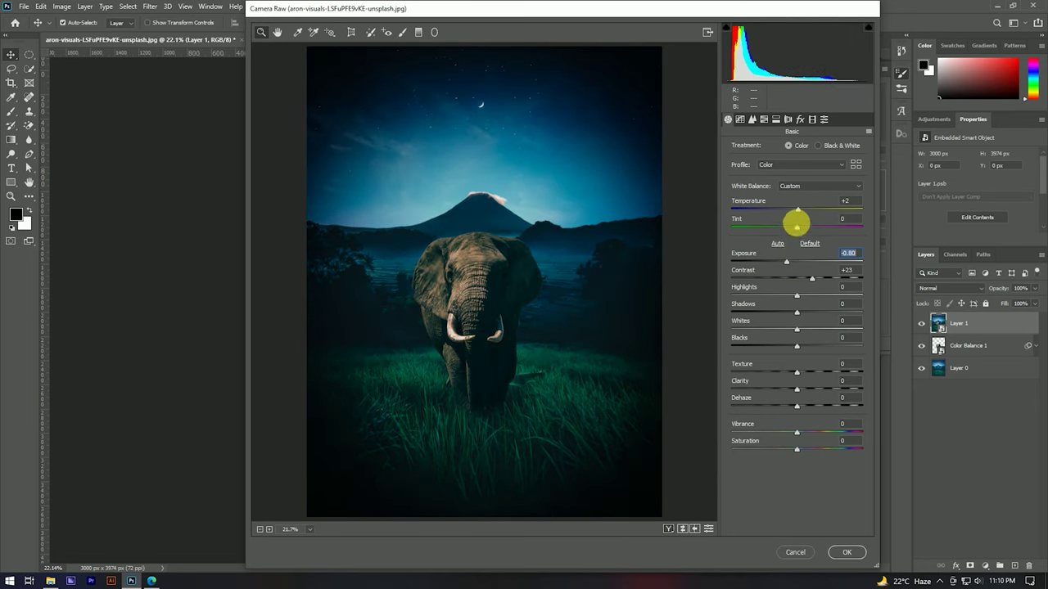
drag(801, 212, 792, 212)
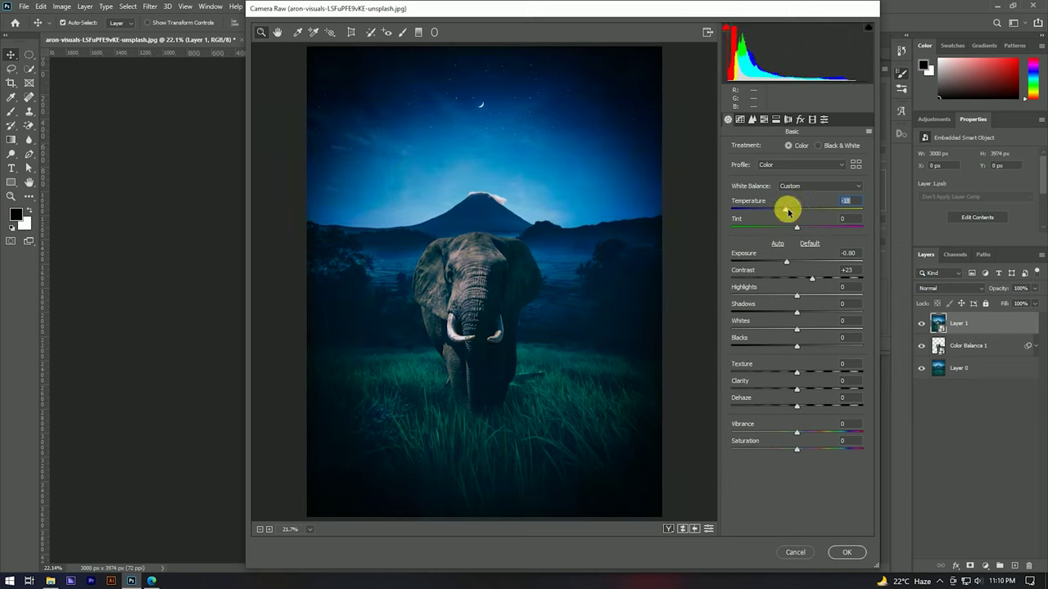
click(813, 120)
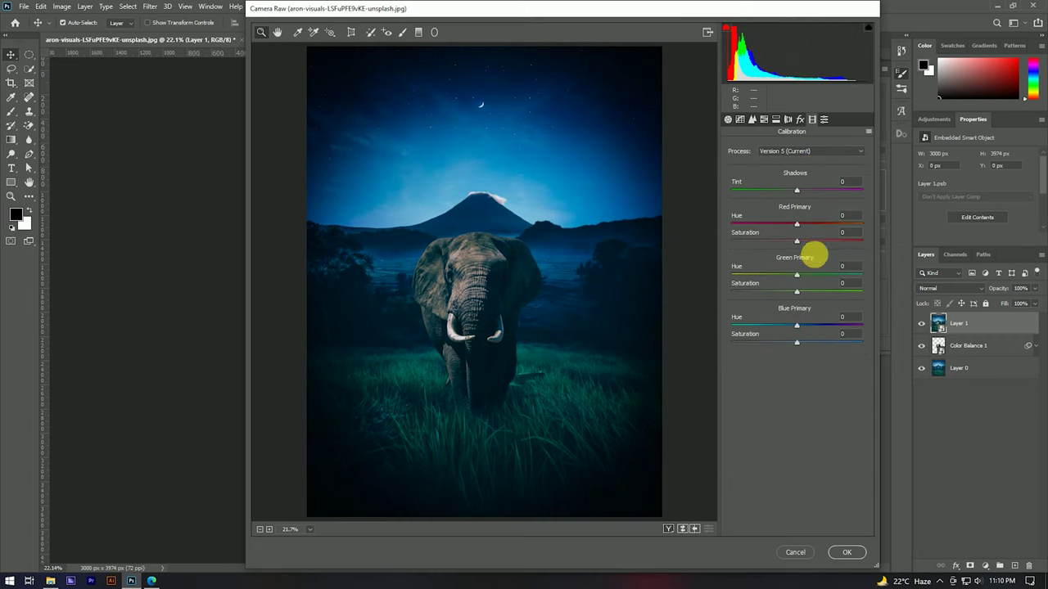
Fine-tune the blue primary hue, set tint −14, vibrance +8, saturation +7, and apply the grade.
drag(798, 323, 782, 324)
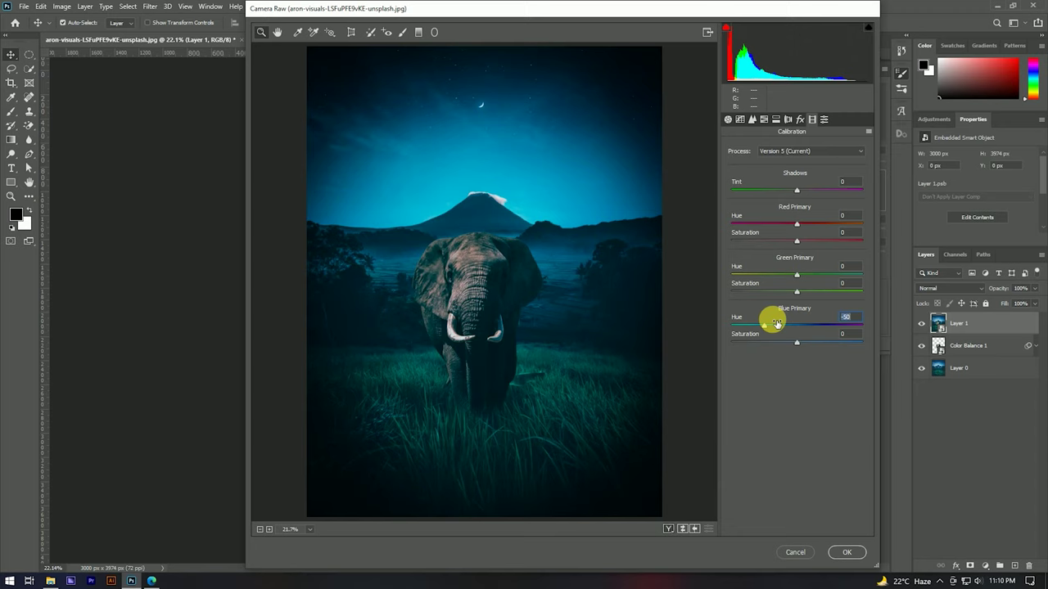
drag(783, 323, 831, 340)
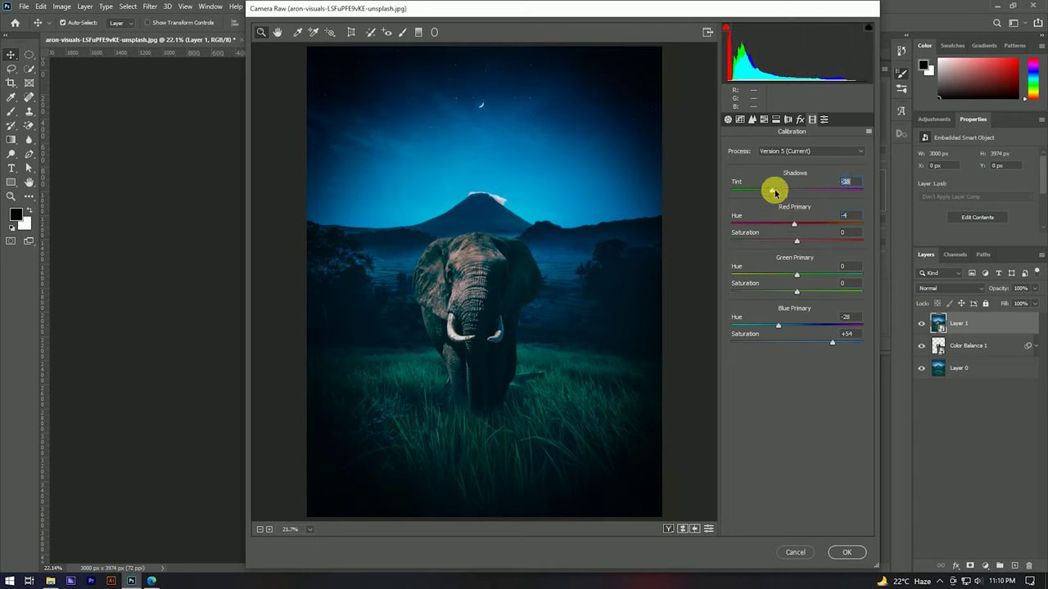
click(729, 121)
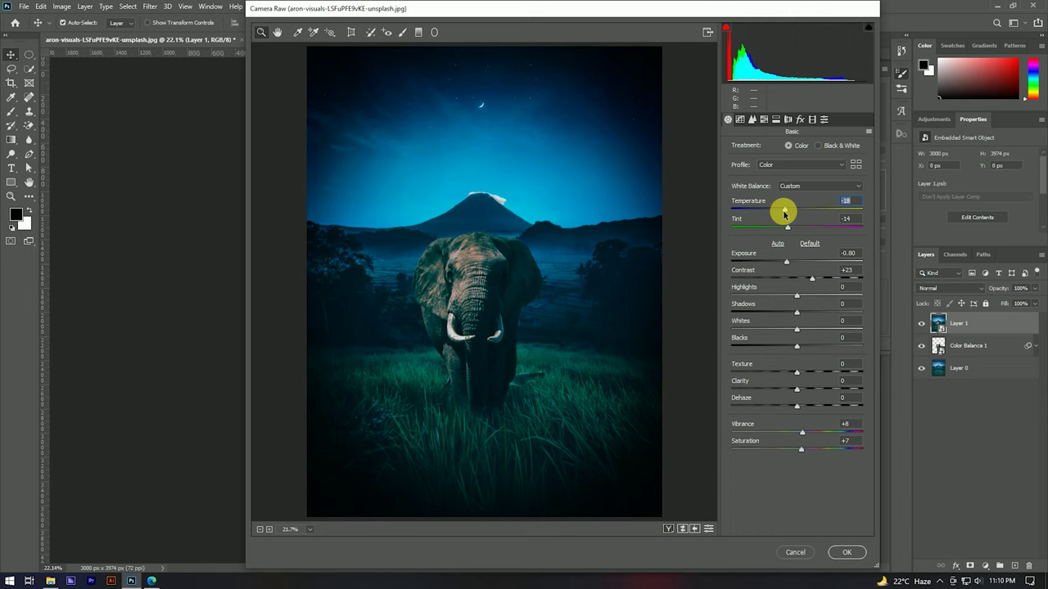
click(801, 120)
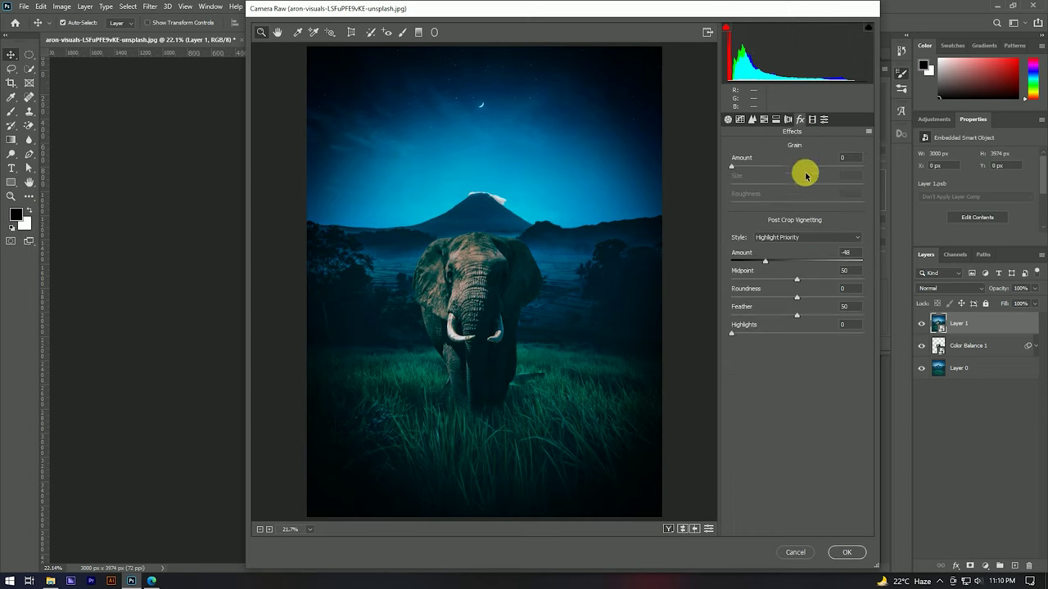
click(845, 550)
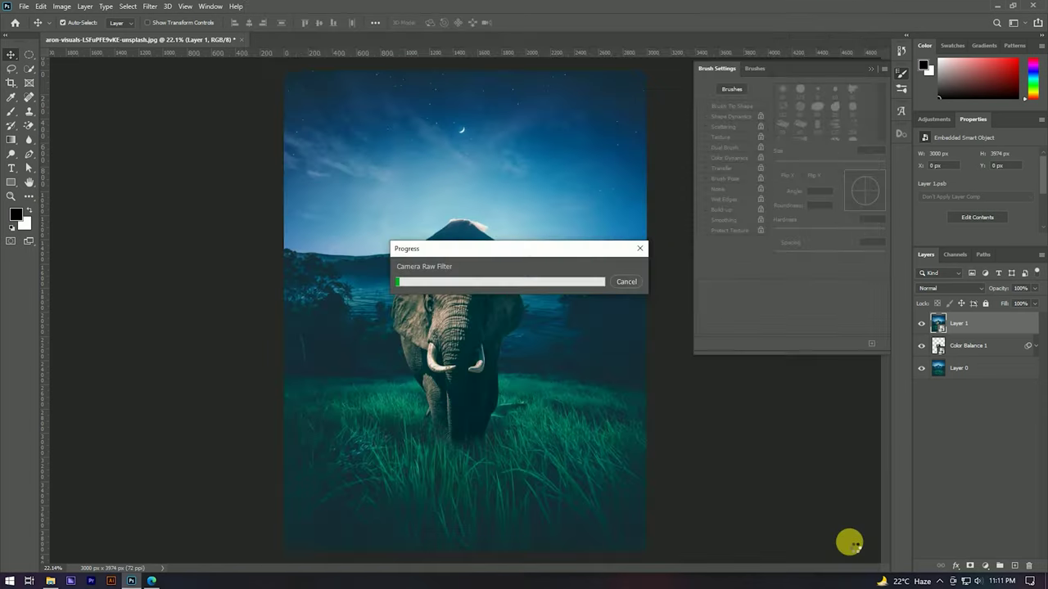